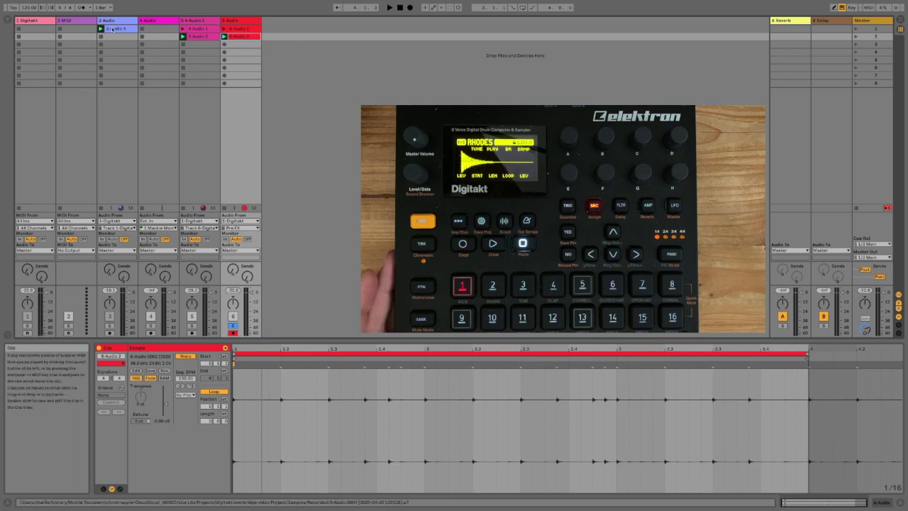
Step: Set track 4's Audio From source to 1-Digitakt
left_click(327, 95)
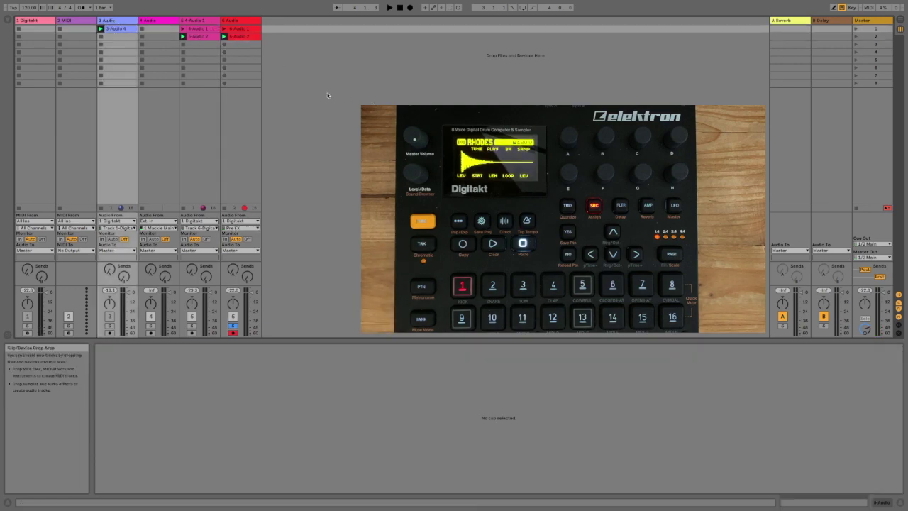
left_click(170, 19)
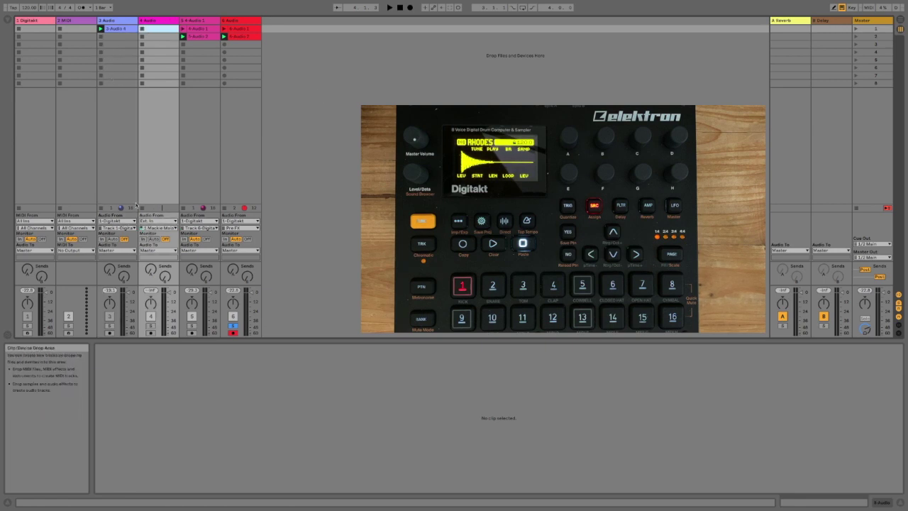
left_click(117, 227)
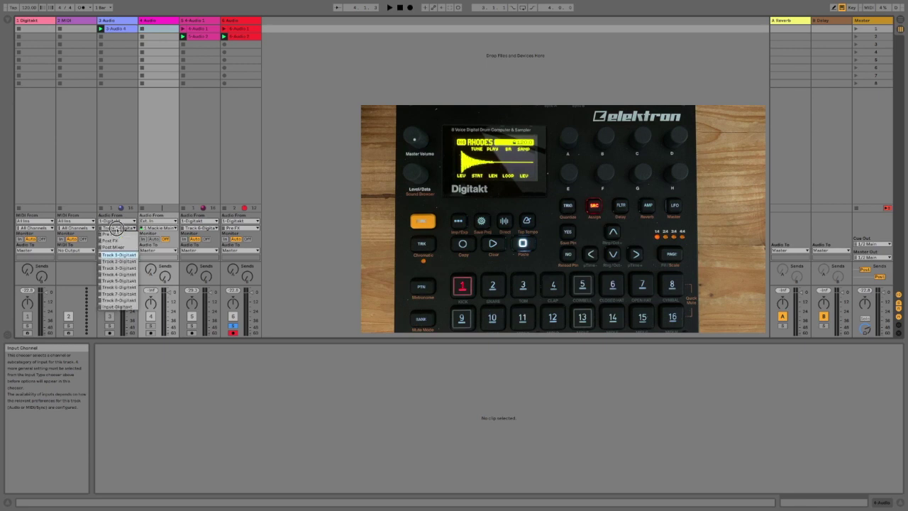
left_click(166, 227)
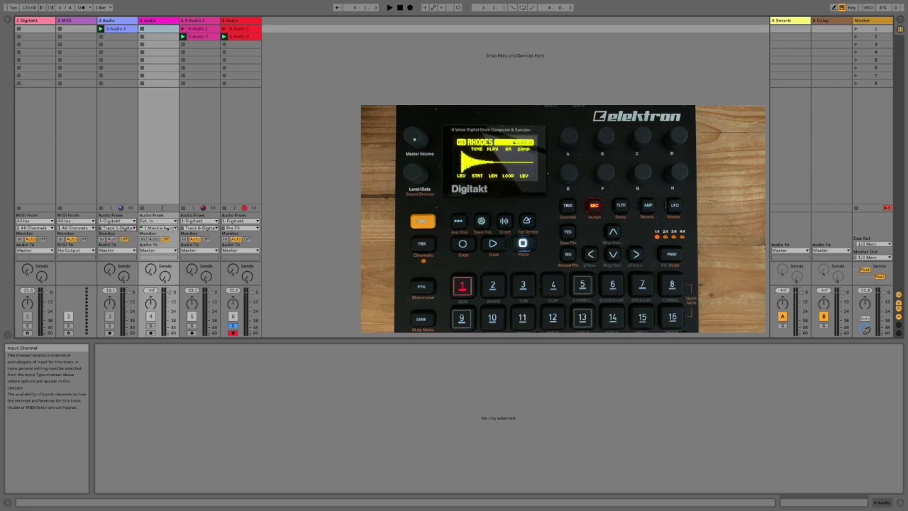
left_click(167, 227)
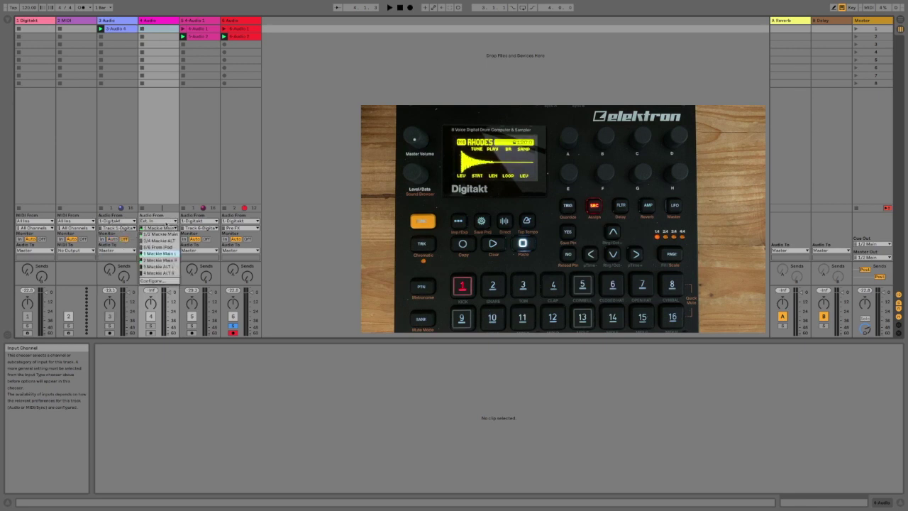
left_click(166, 224)
left_click(164, 221)
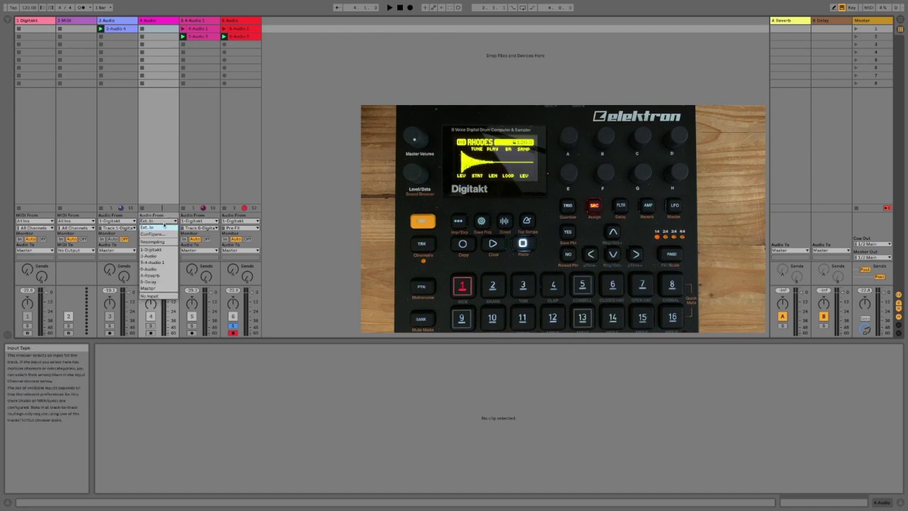
left_click(151, 249)
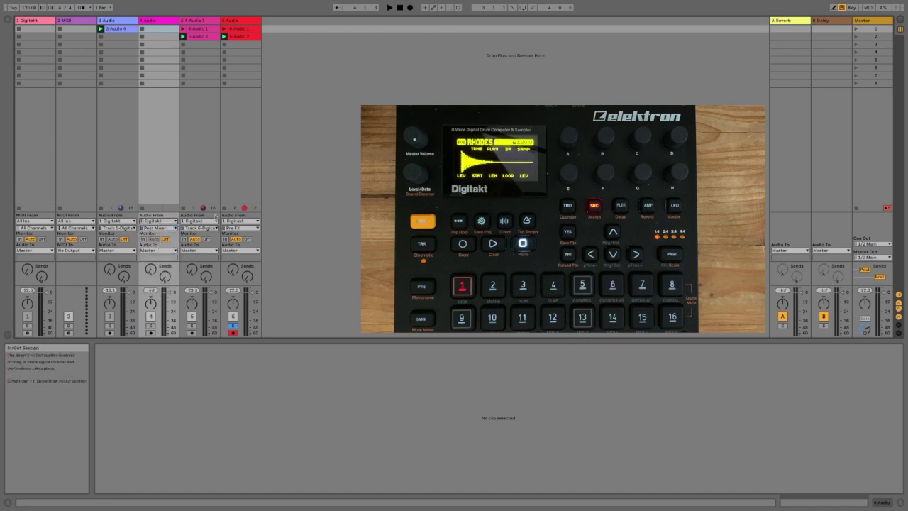
Step: Insert a new audio track and route Digitakt Track 7 into track 4
key("ctrl+t")
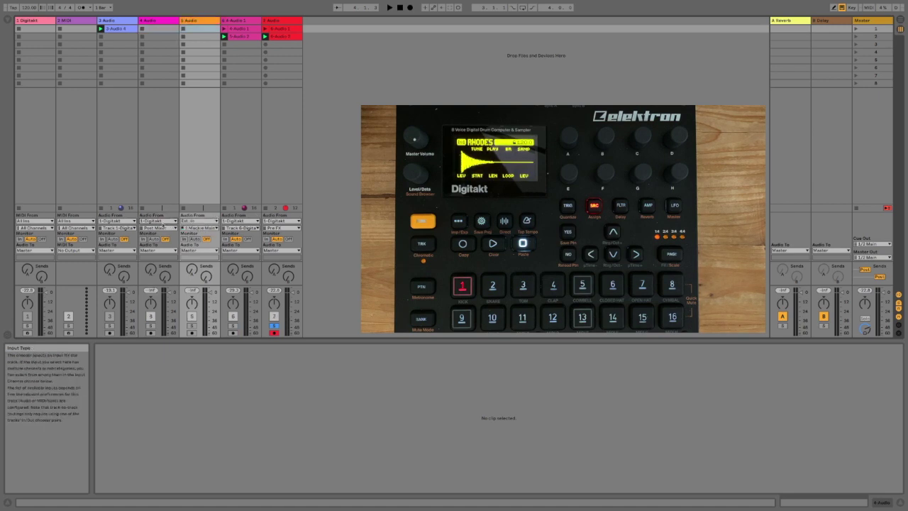
left_click(149, 227)
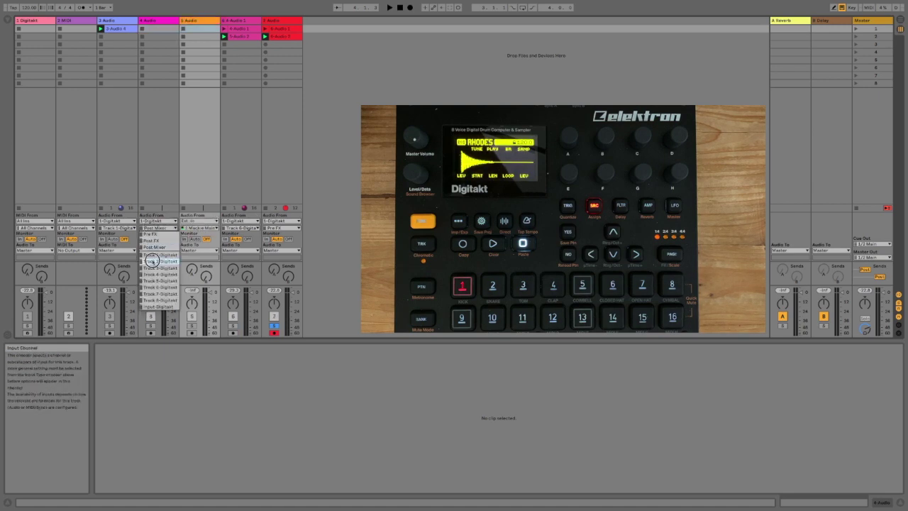
left_click(164, 293)
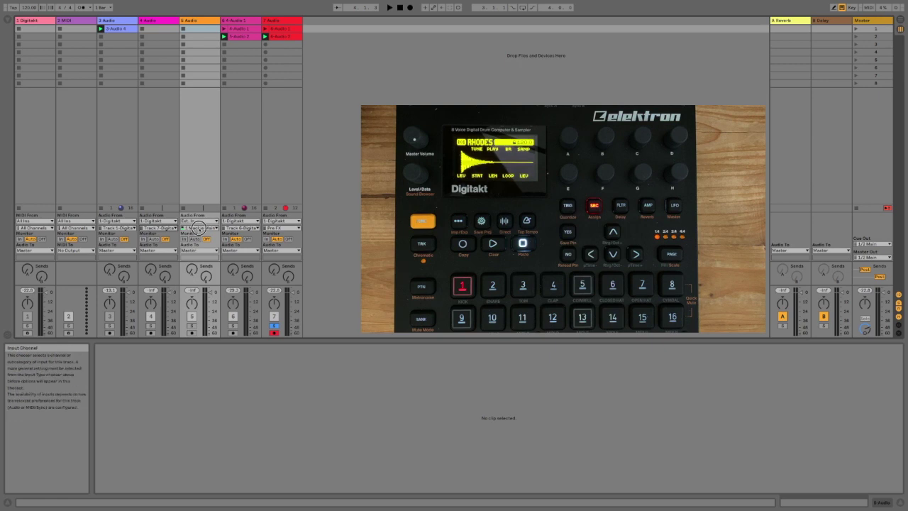
Step: Feed the new track 5 from 1-Digitakt, channel Track 6
left_click(199, 228)
left_click(202, 254)
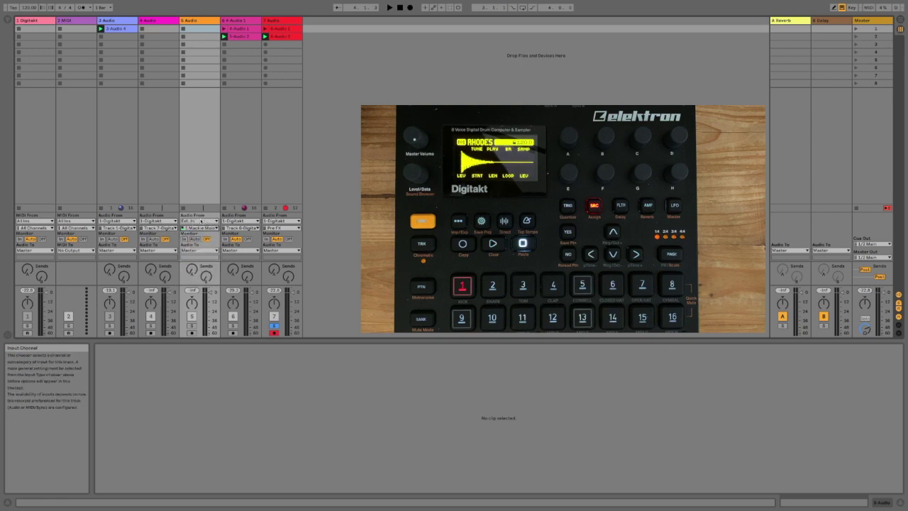
left_click(199, 220)
left_click(200, 250)
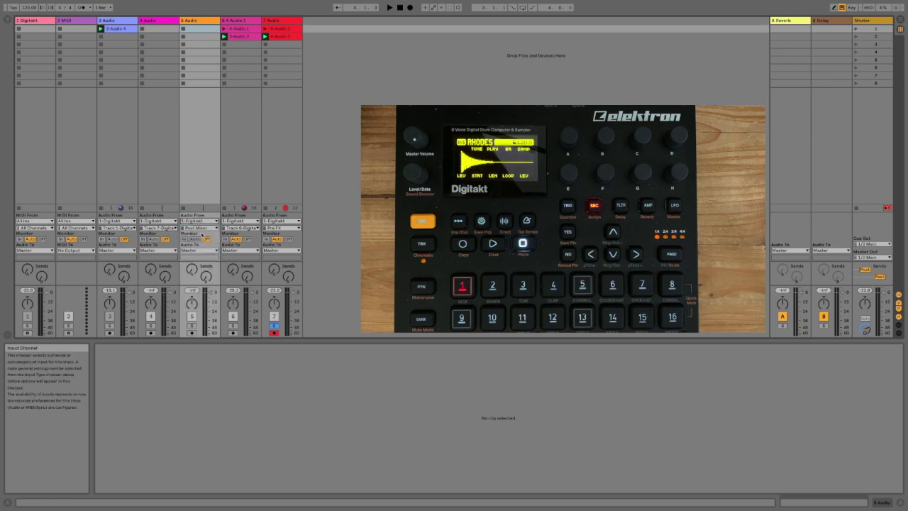
left_click(200, 228)
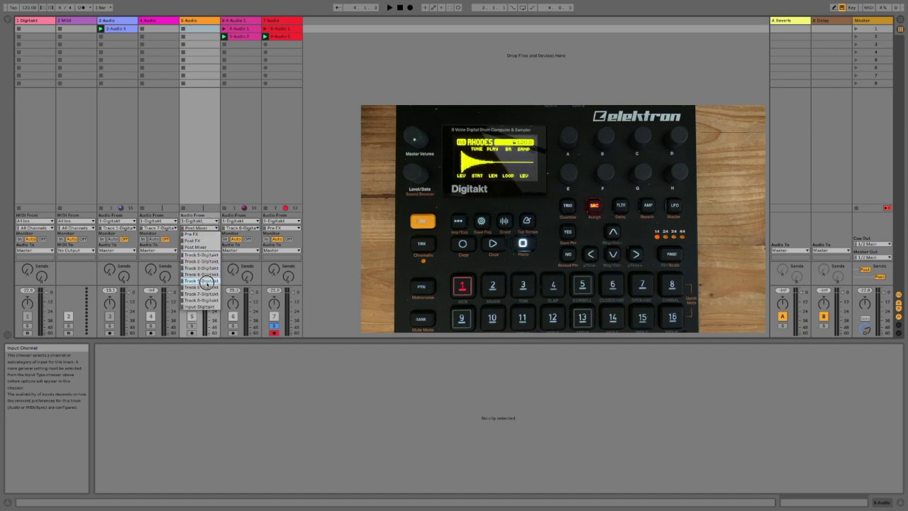
left_click(204, 288)
Step: Route Digitakt Track 8 into track 6, keep track 7 on Pre FX, and arm track 4
left_click(239, 221)
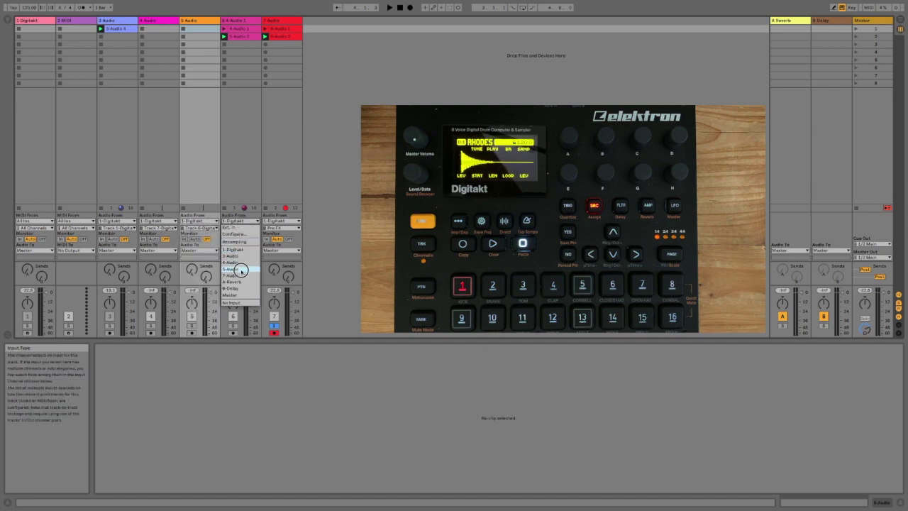
left_click(228, 188)
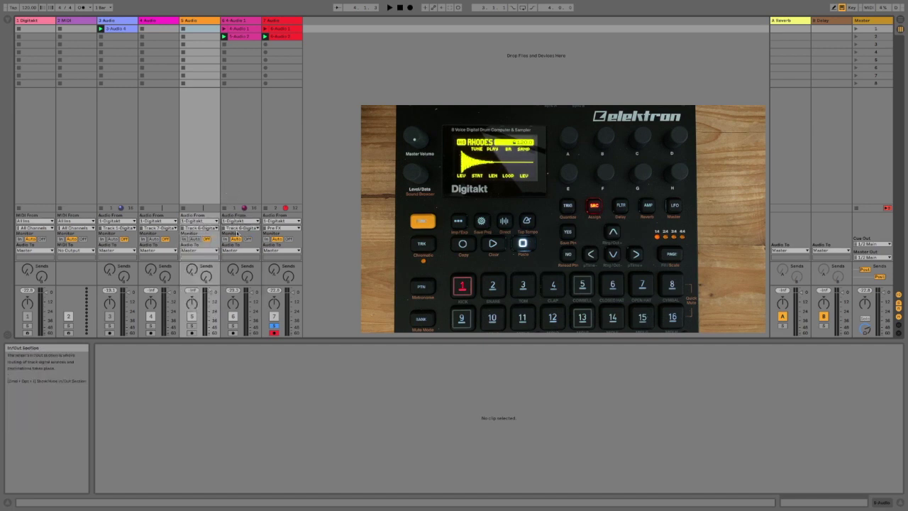
left_click(239, 228)
left_click(243, 300)
left_click(277, 228)
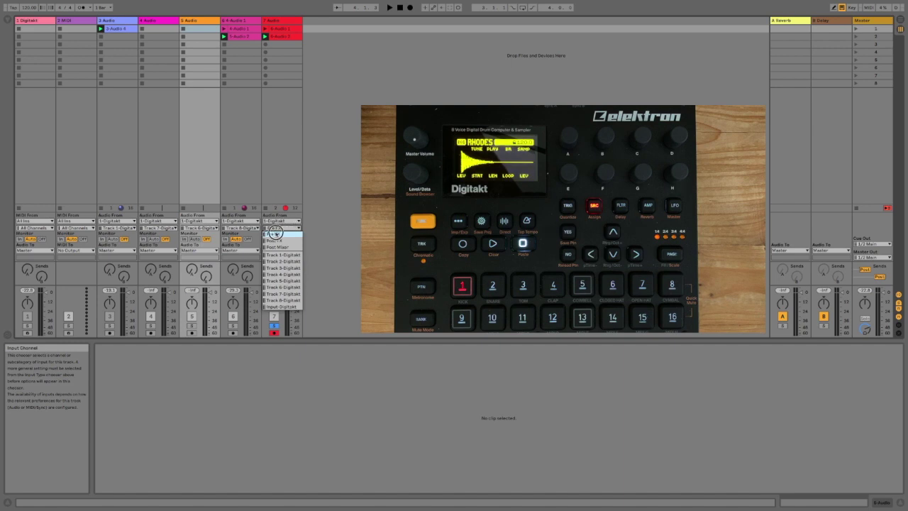
left_click(276, 233)
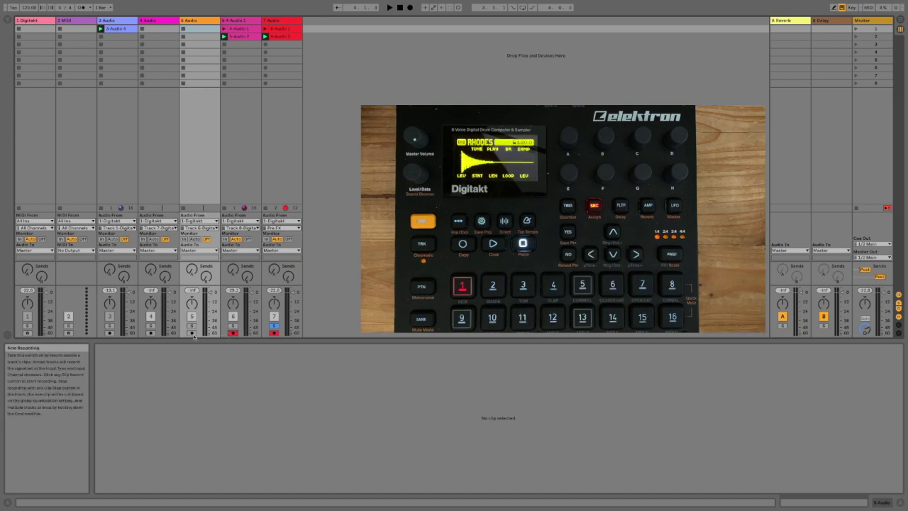
left_click(150, 332)
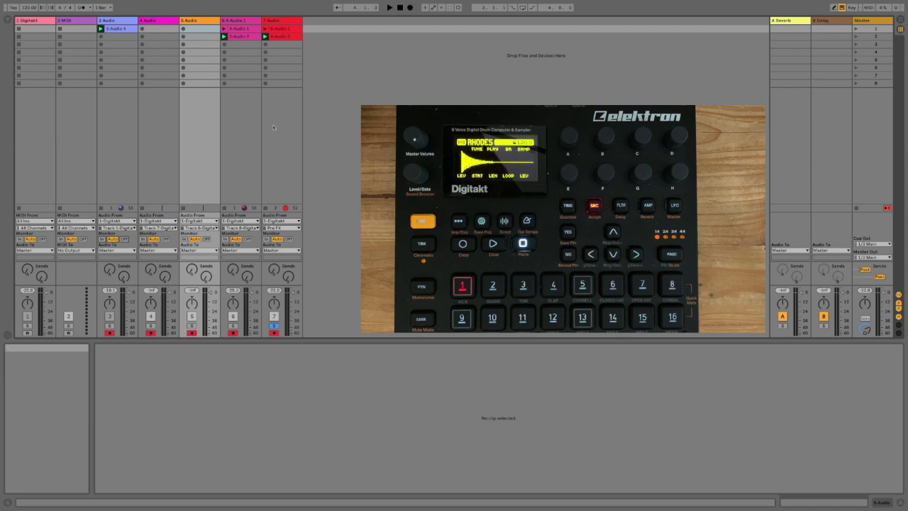
Step: Launch scene 3 to record the armed Digitakt tracks
left_click(855, 45)
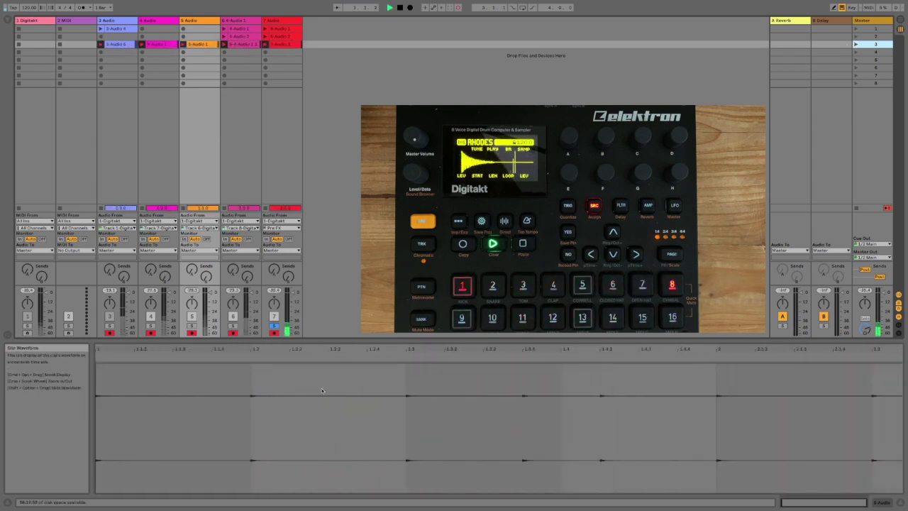
Step: Unsolo track 7 and stop the recording
left_click(274, 327)
left_click(273, 327)
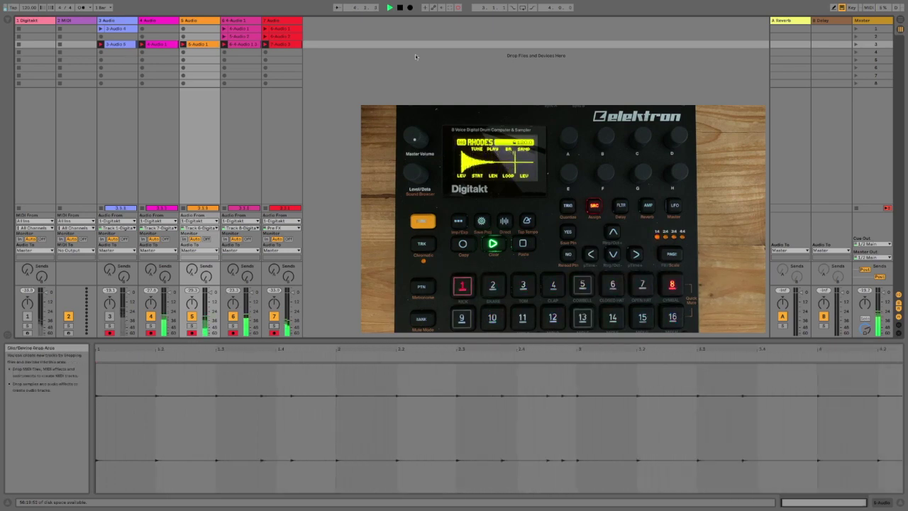
left_click(400, 7)
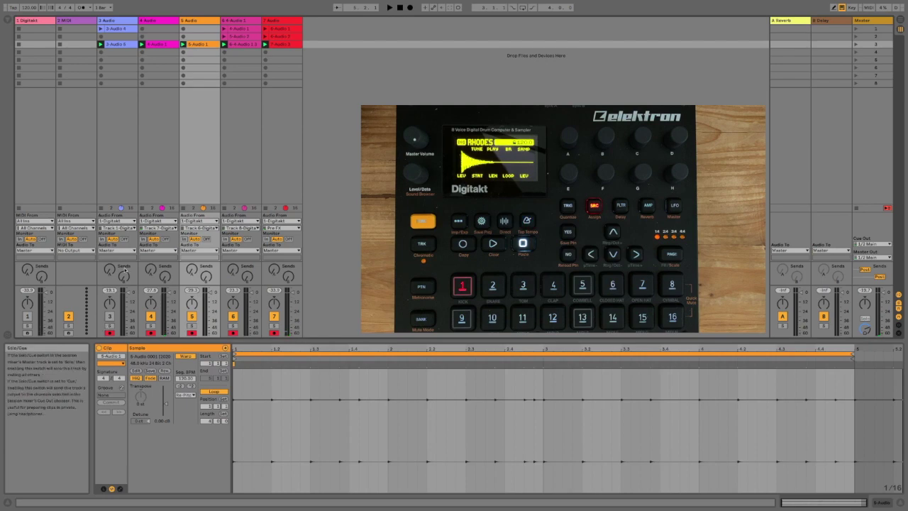
Step: View the new loops on tracks 3 and 4, then play back scene 3
left_click(113, 45)
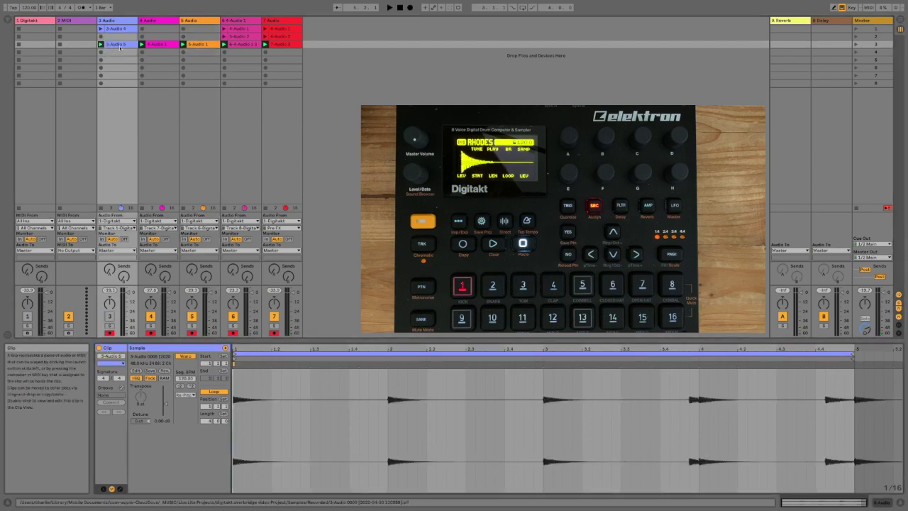
left_click(165, 46)
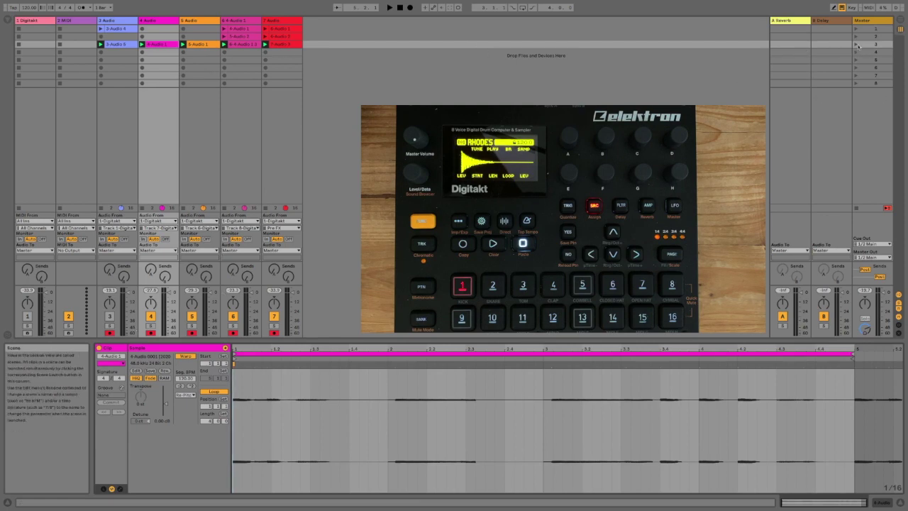
key("space")
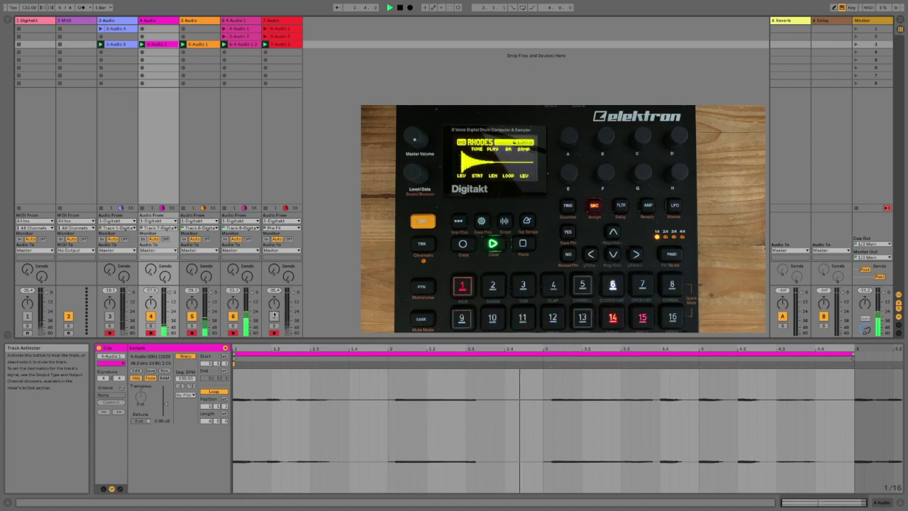
Step: Unmute tracks 3 and 7 to hear the scene 3 loops, then stop playback
left_click(108, 317)
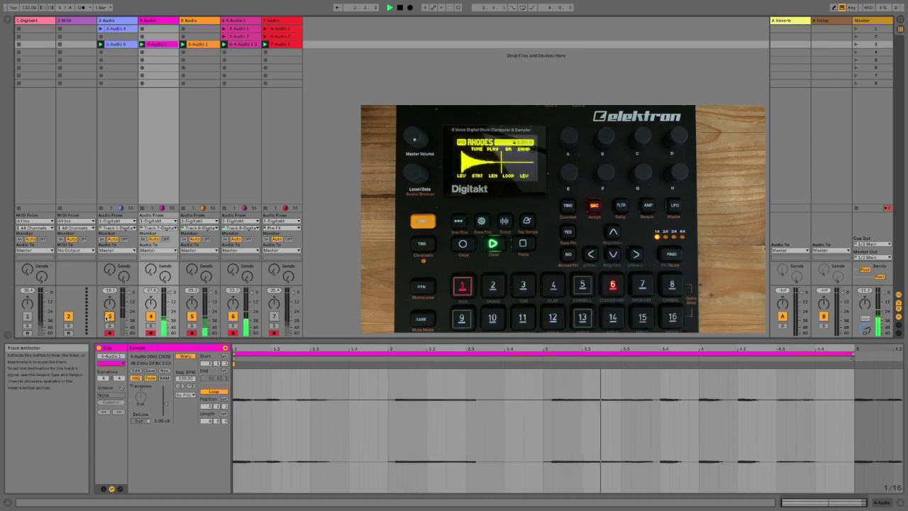
left_click(275, 316)
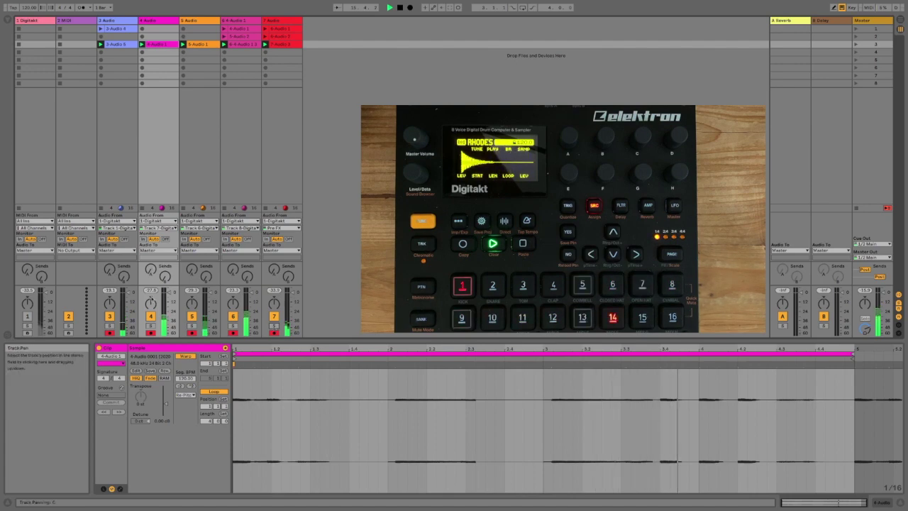
left_click(399, 9)
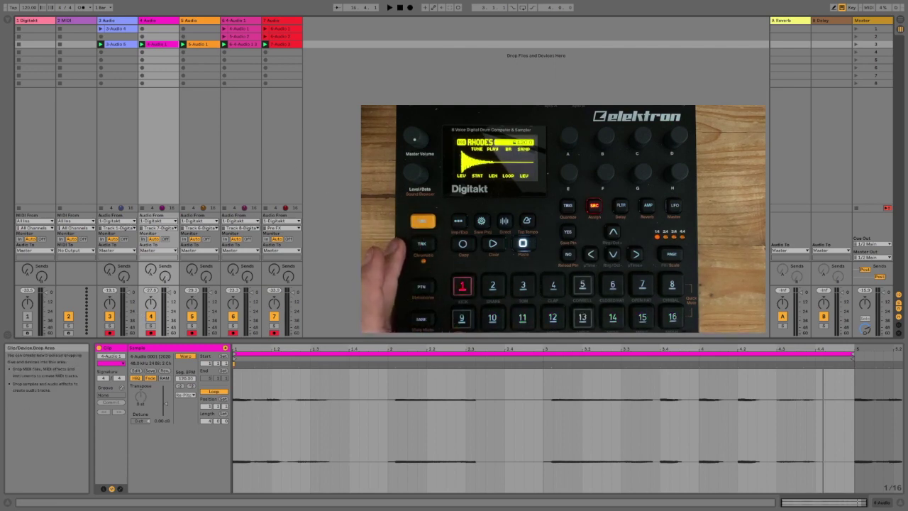
Step: Delete track 7 and track 3's old clips 3-Audio 4 and 3-Audio 5
left_click(291, 22)
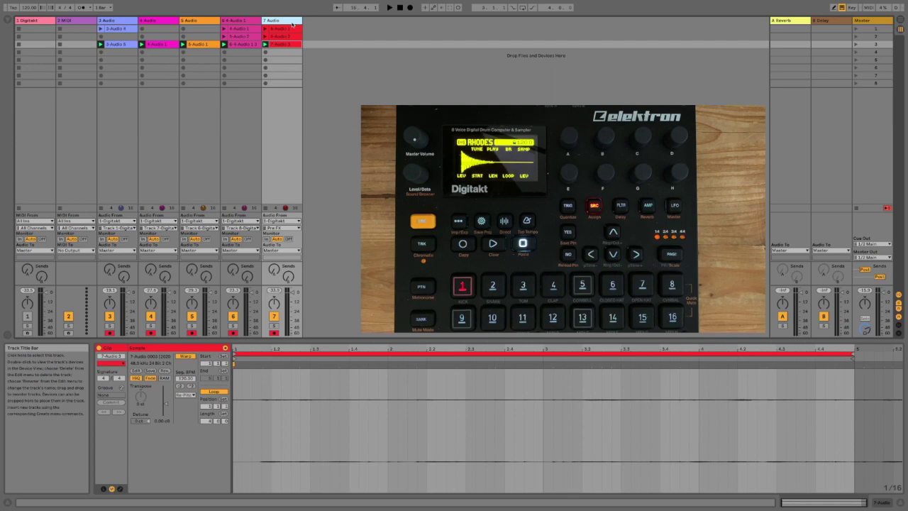
key("Delete")
key("Delete")
key("Delete")
key("Delete")
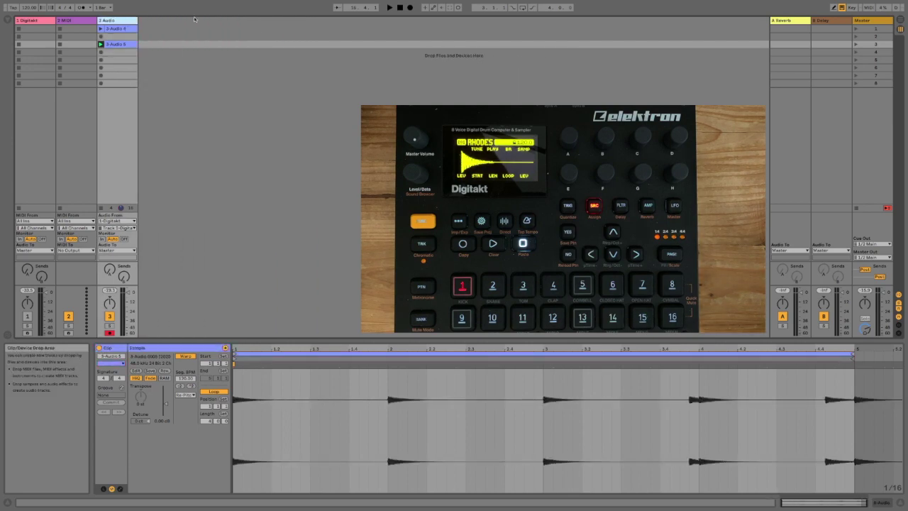
left_click(120, 45)
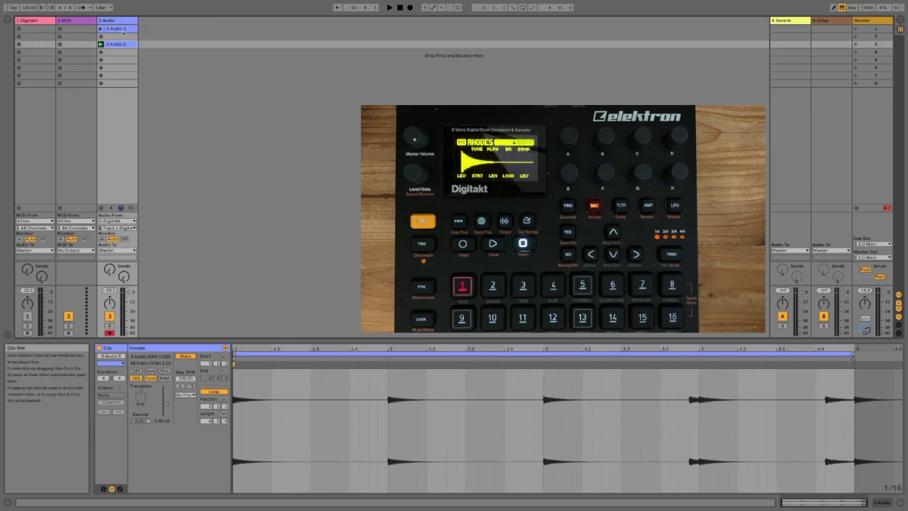
key("Delete")
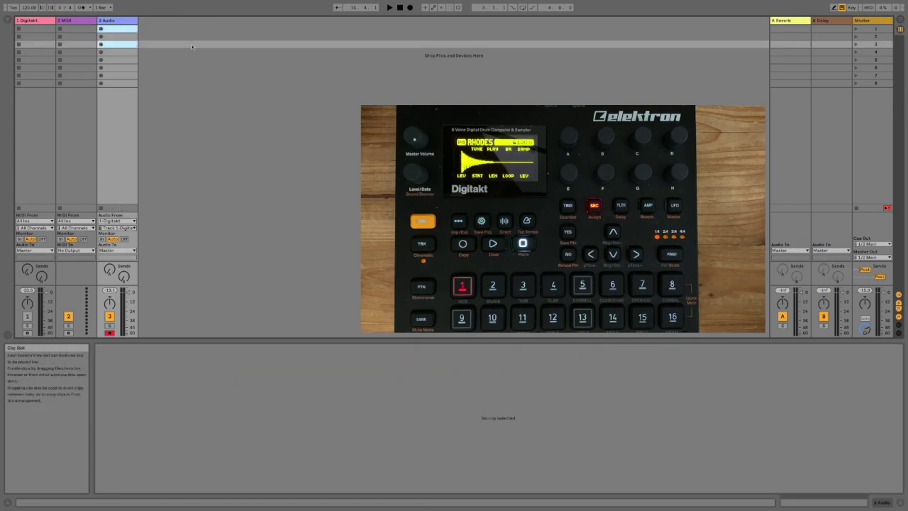
left_click(191, 46)
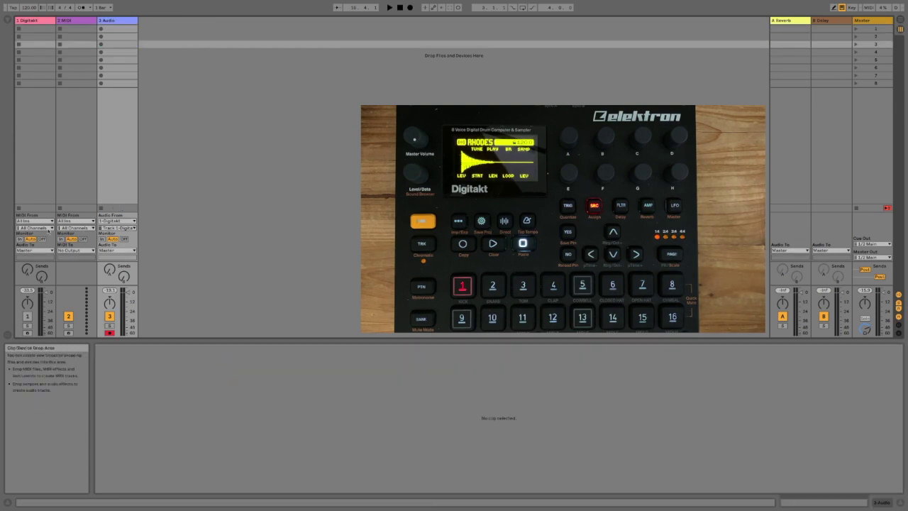
left_click(113, 228)
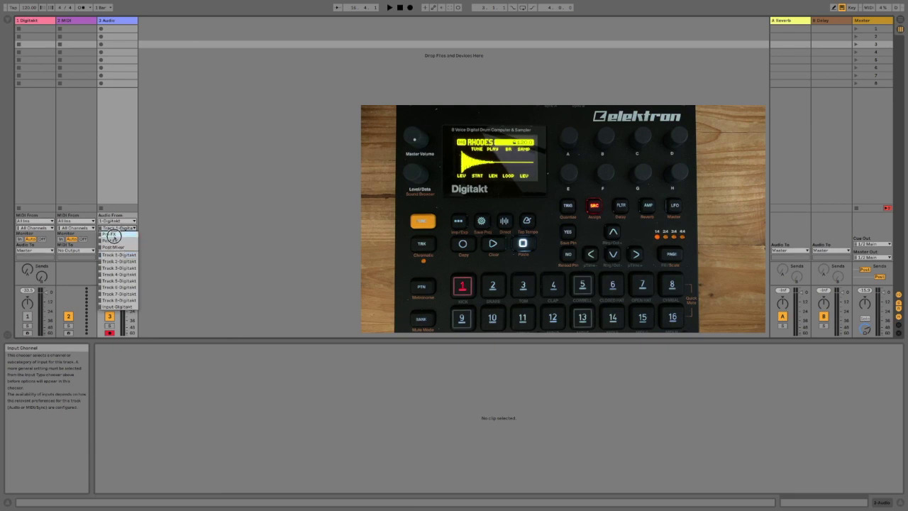
Step: Set track 3's input channel to Pre FX and record the loop clip 3-Audio 6
left_click(112, 234)
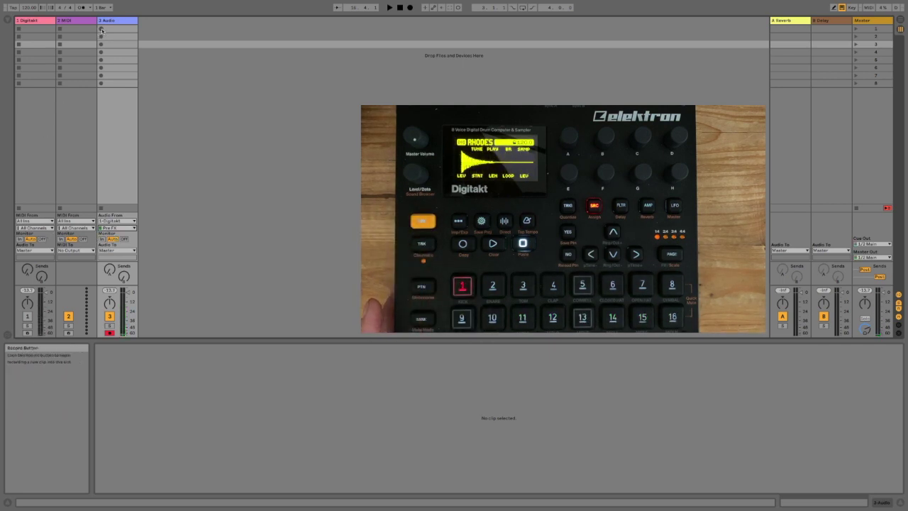
left_click(102, 30)
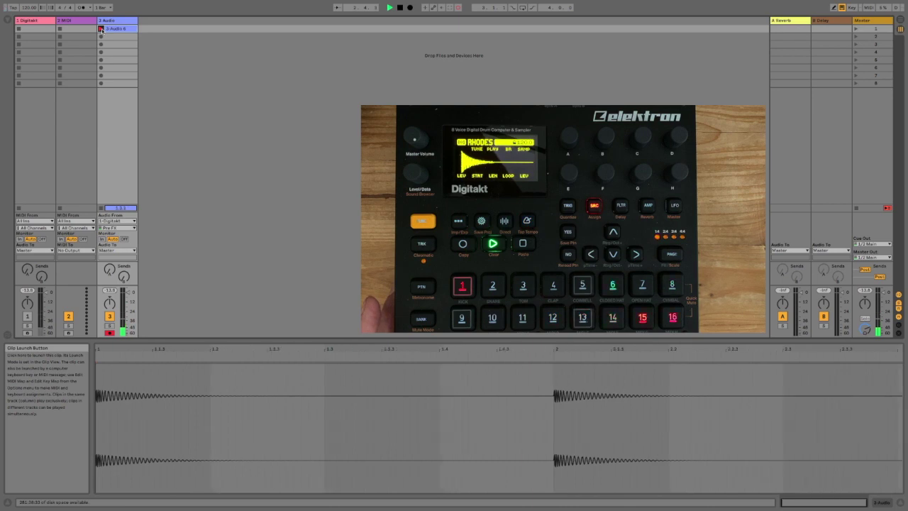
left_click(400, 8)
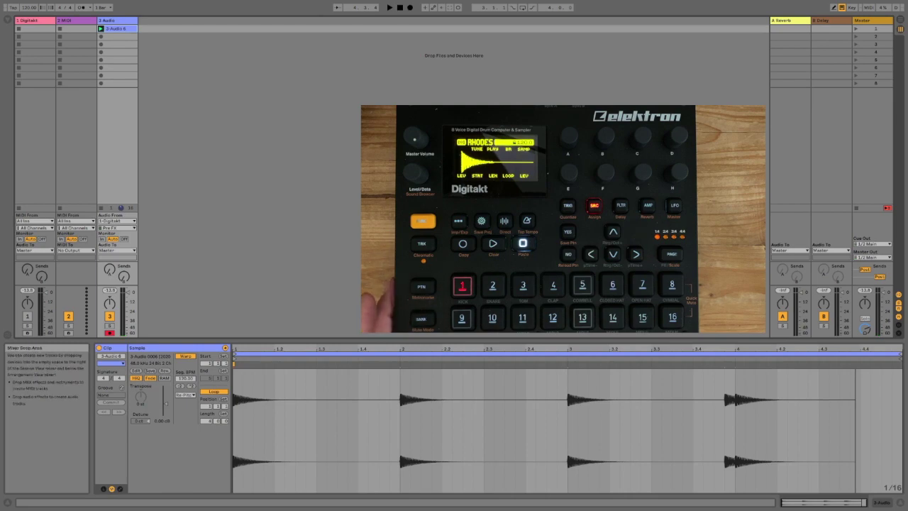
left_click(118, 36)
Step: Duplicate track 3, delete the copied clip, then duplicate the empty track twice more
left_click(128, 22)
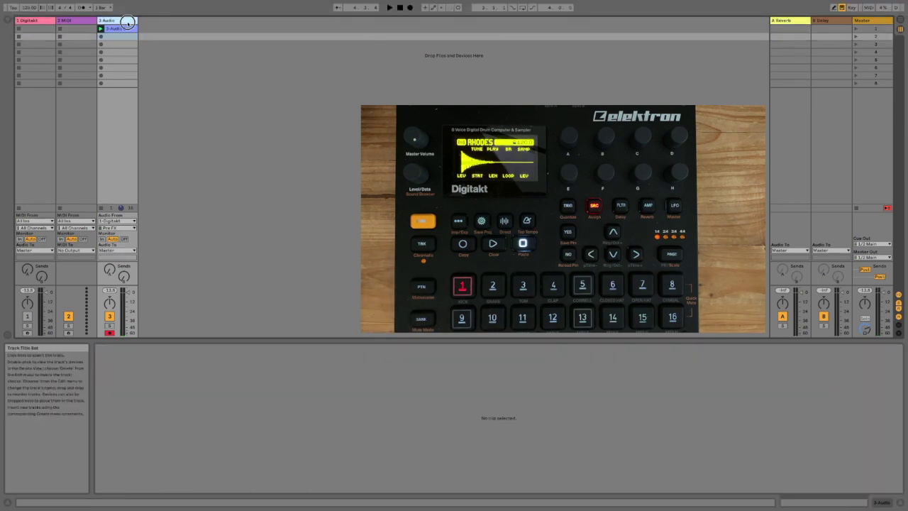
left_click_drag(121, 28, 154, 27)
left_click(156, 29)
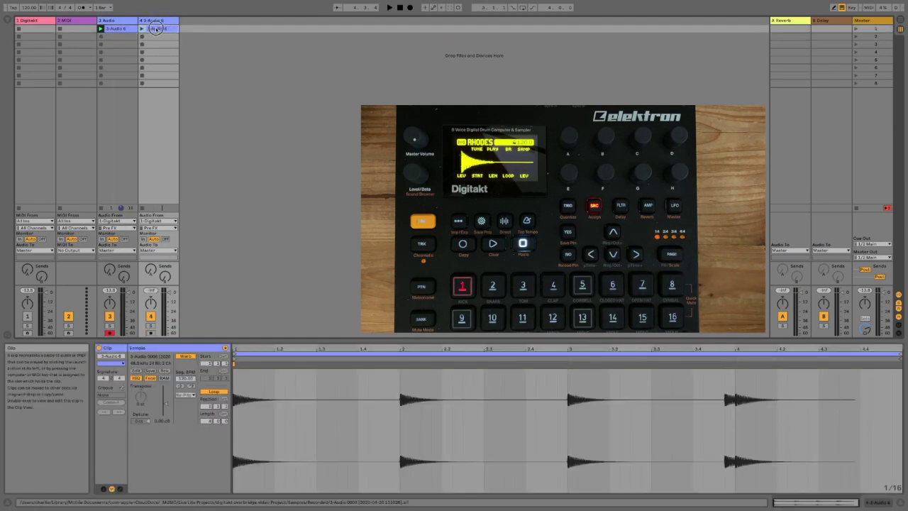
key("Delete")
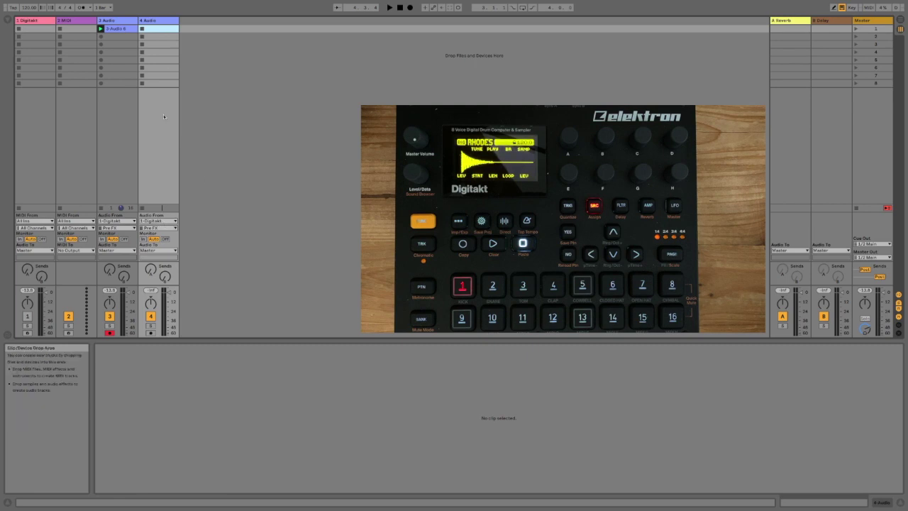
key("ctrl+d")
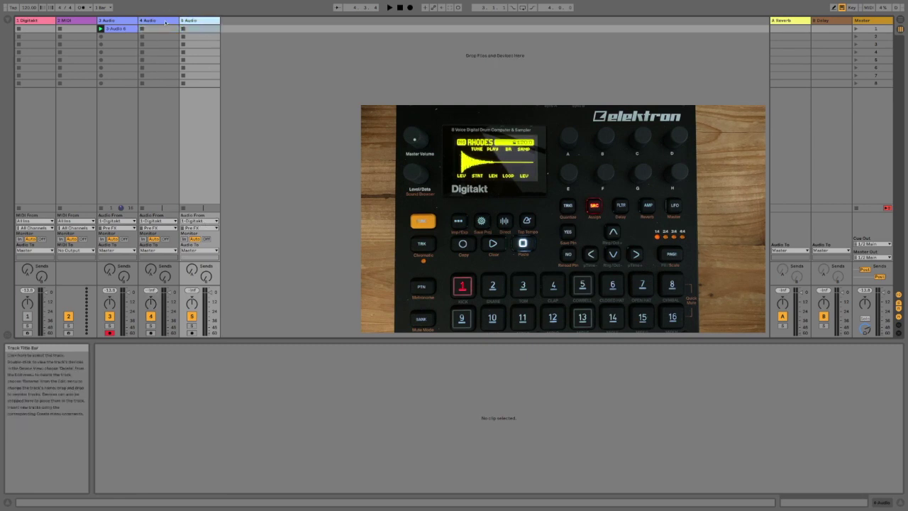
key("ctrl+d")
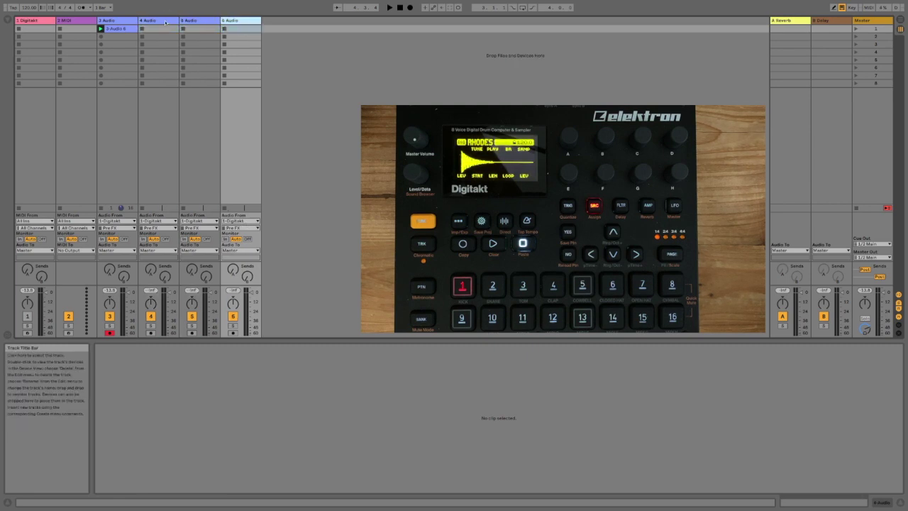
Step: Arm track 4 and record the Digitakt loop 4-Audio 1 into its first slot
left_click(145, 78)
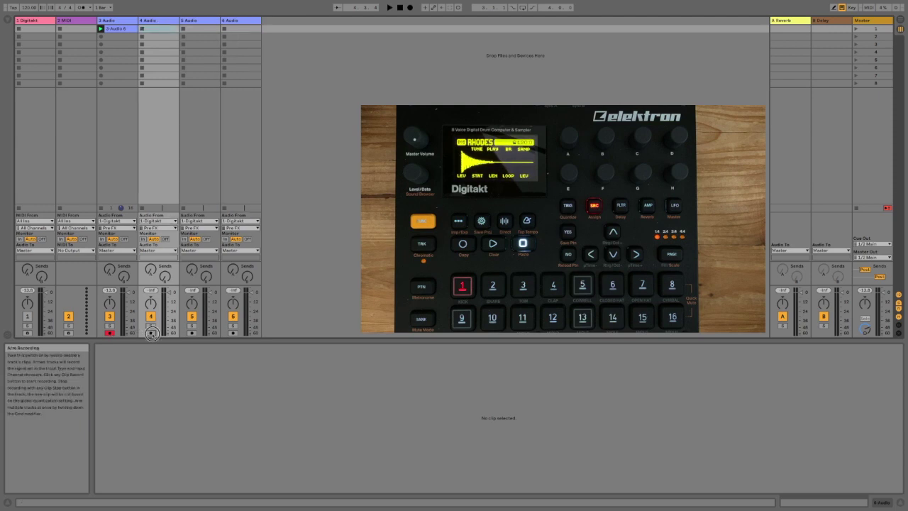
left_click(151, 333)
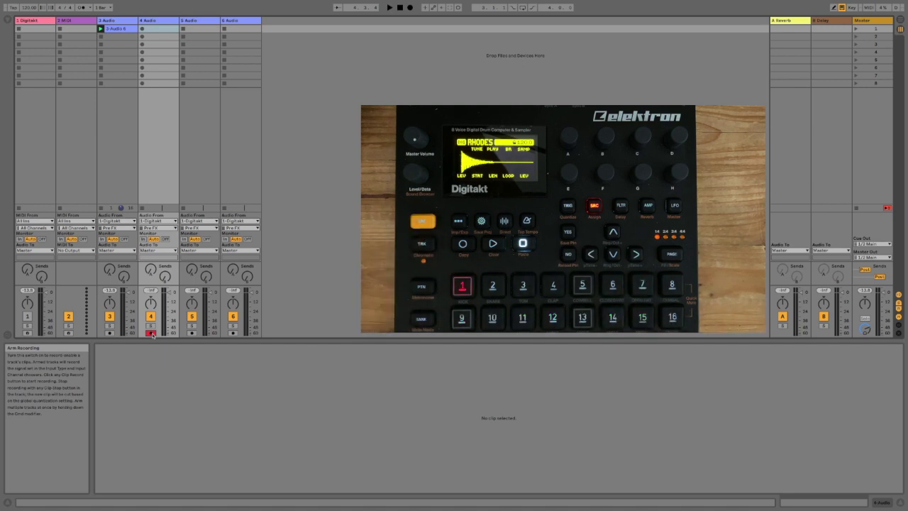
left_click(142, 29)
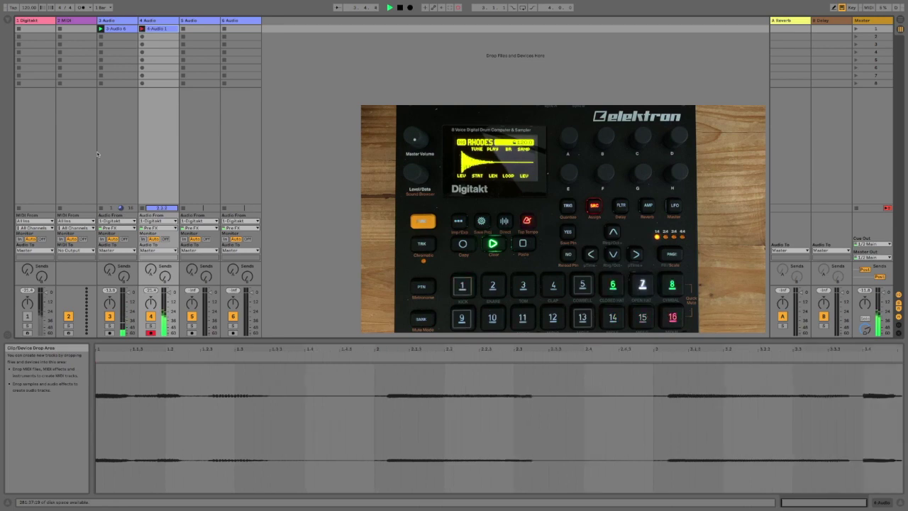
left_click(400, 12)
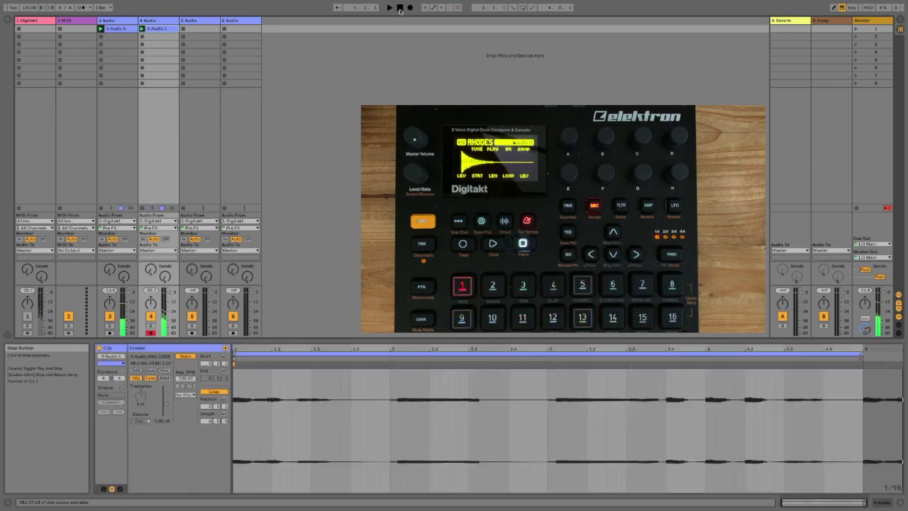
Step: Record the Digitakt loop 5-Audio 1 into track 5's first clip slot
left_click(190, 29)
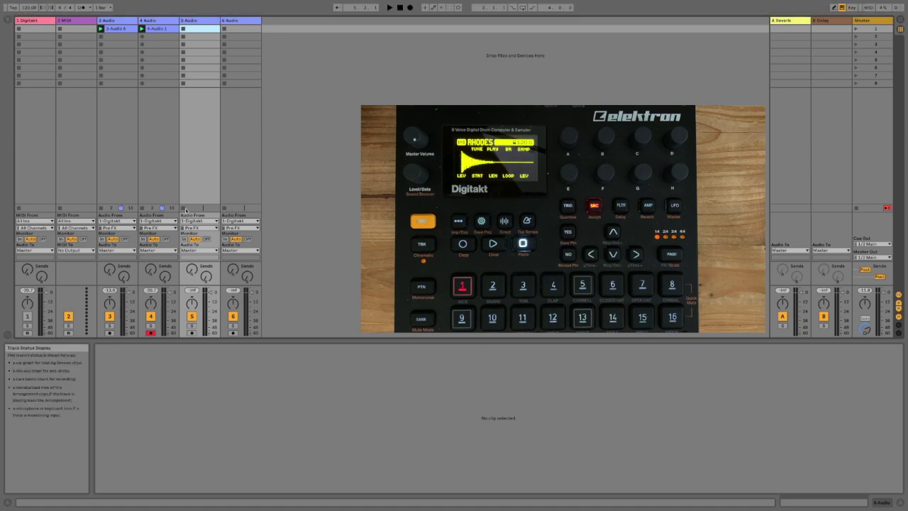
left_click(183, 28)
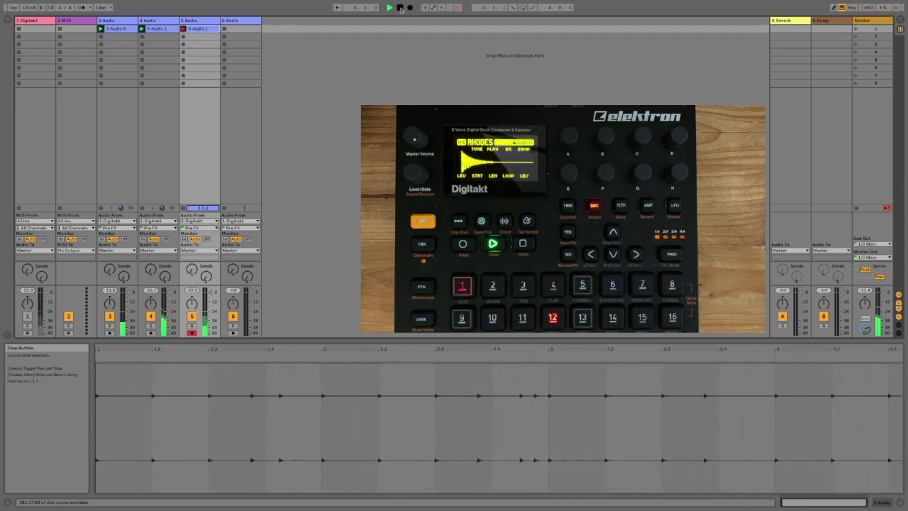
left_click(400, 8)
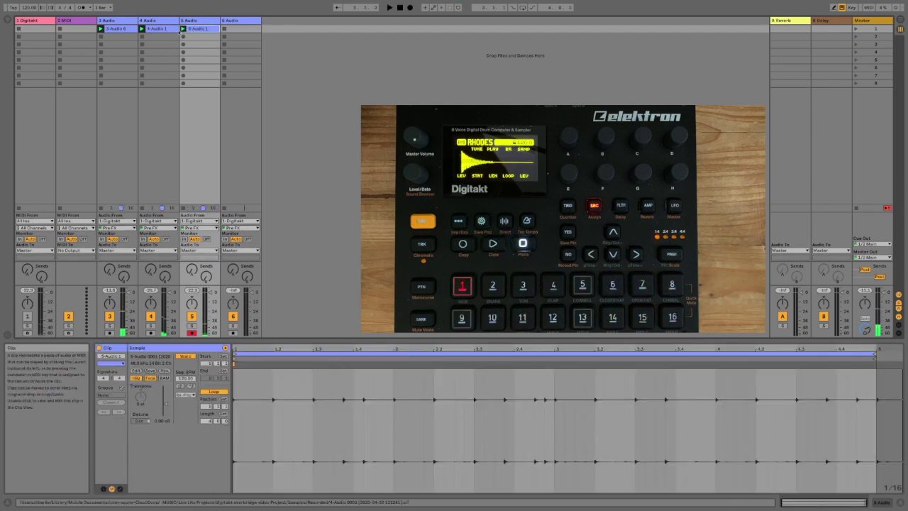
Step: Launch the 4-Audio 1 clip on track 4 to audition it
left_click(147, 83)
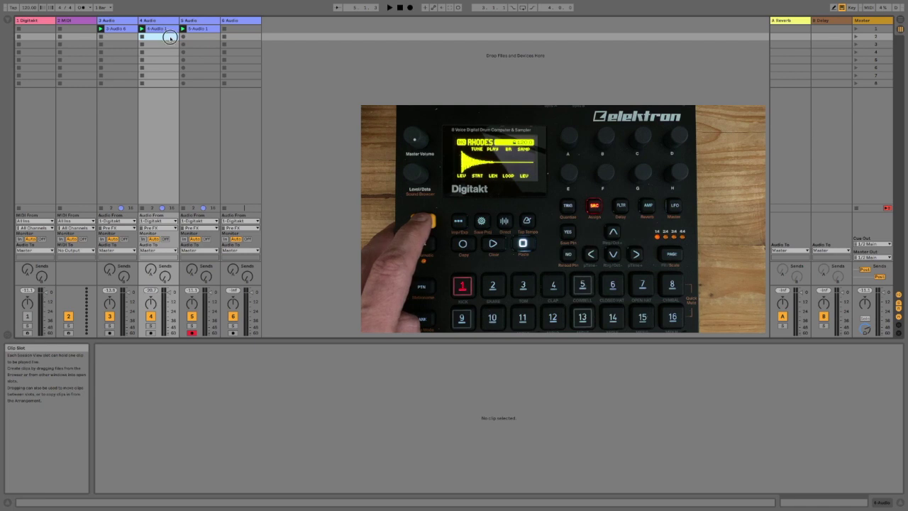
left_click(142, 29)
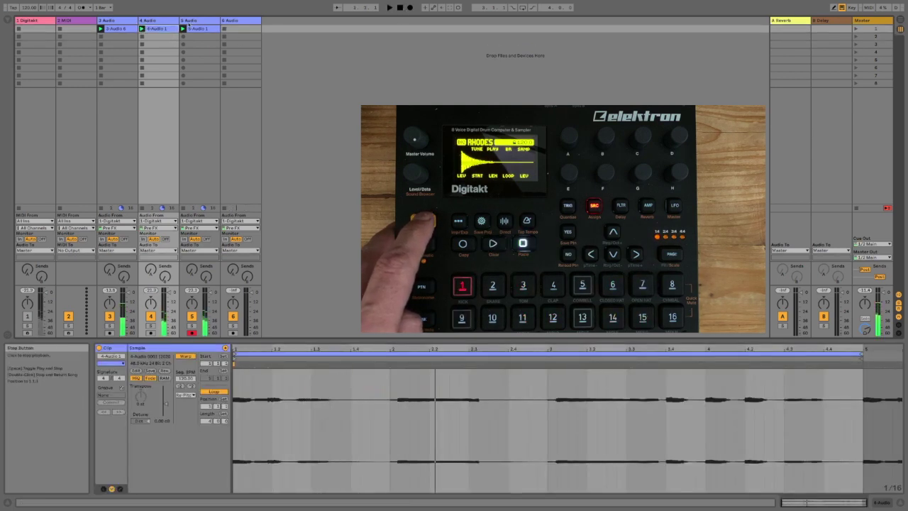
Step: Name track 4 'rhodes', then record a new Digitakt take into its second clip slot
left_click(148, 22)
type("rhodes")
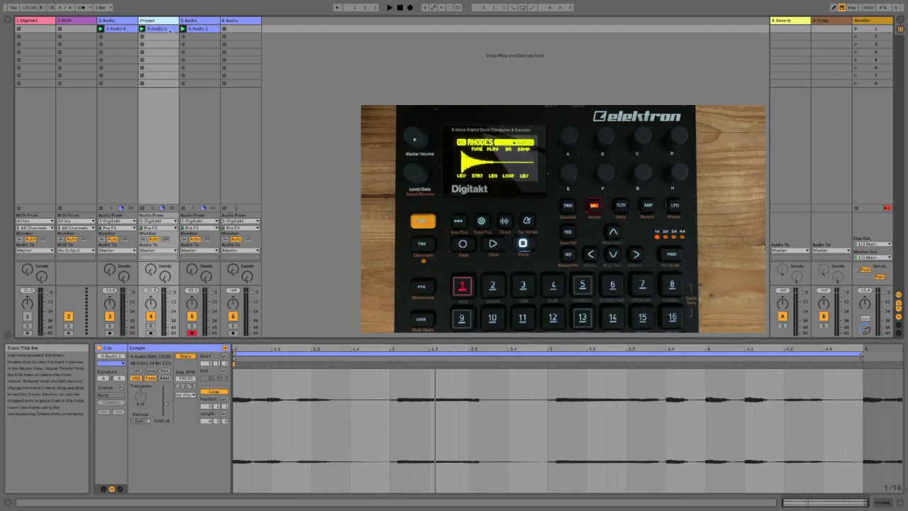
left_click(175, 168)
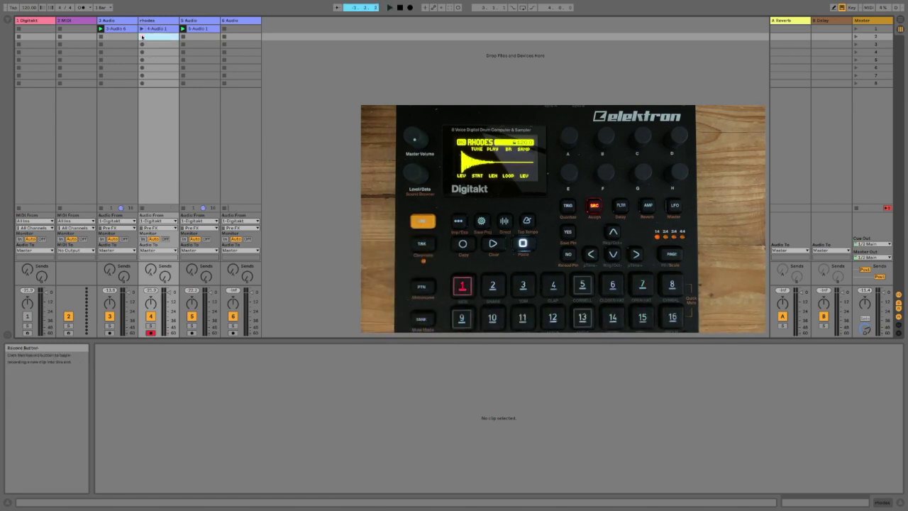
left_click(142, 36)
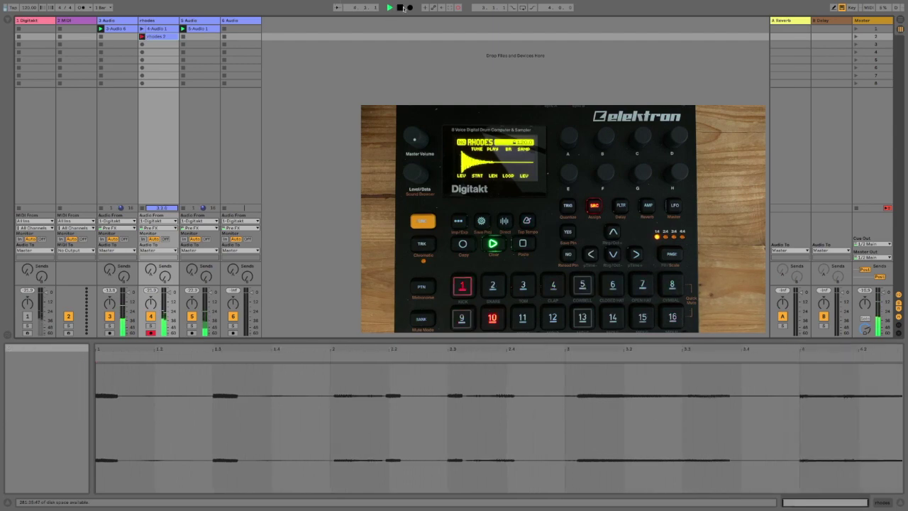
left_click(401, 9)
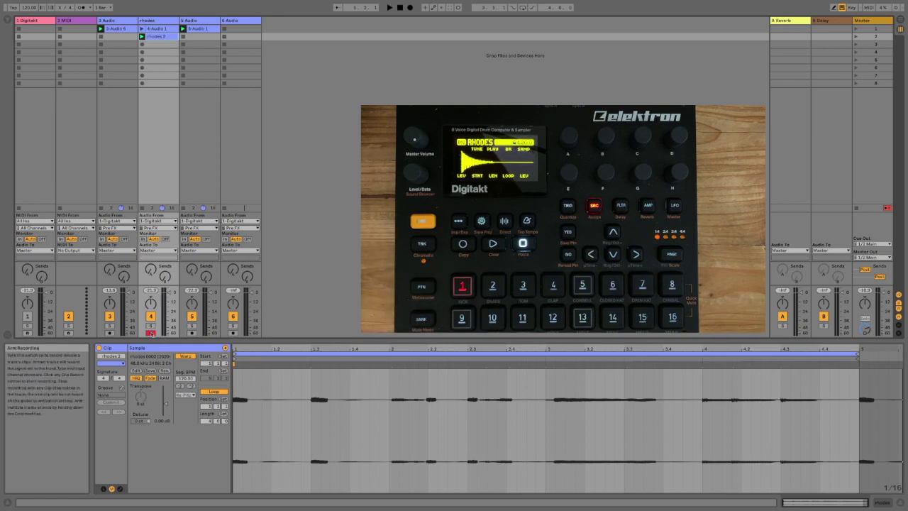
Step: Disarm the rhodes track, play 4-Audio 1 then rhodes 2, and stop playback
left_click(151, 332)
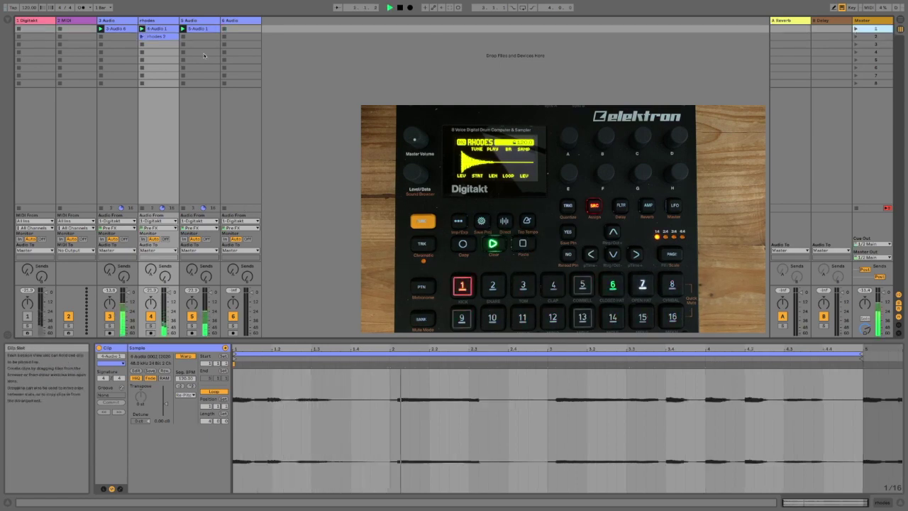
left_click(166, 30)
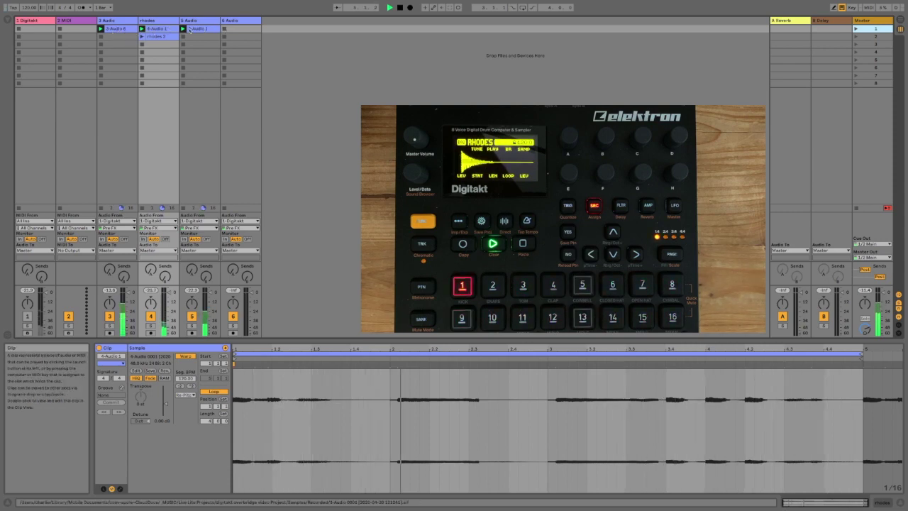
left_click(141, 35)
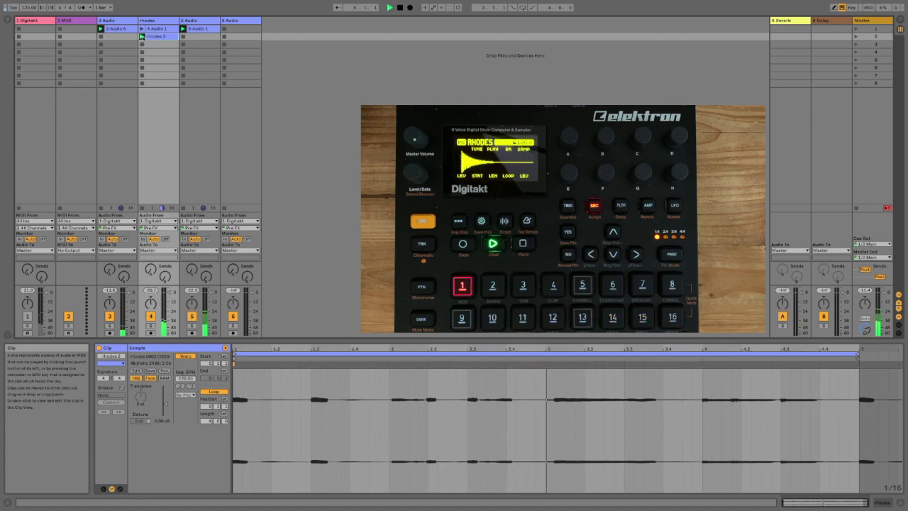
left_click(401, 7)
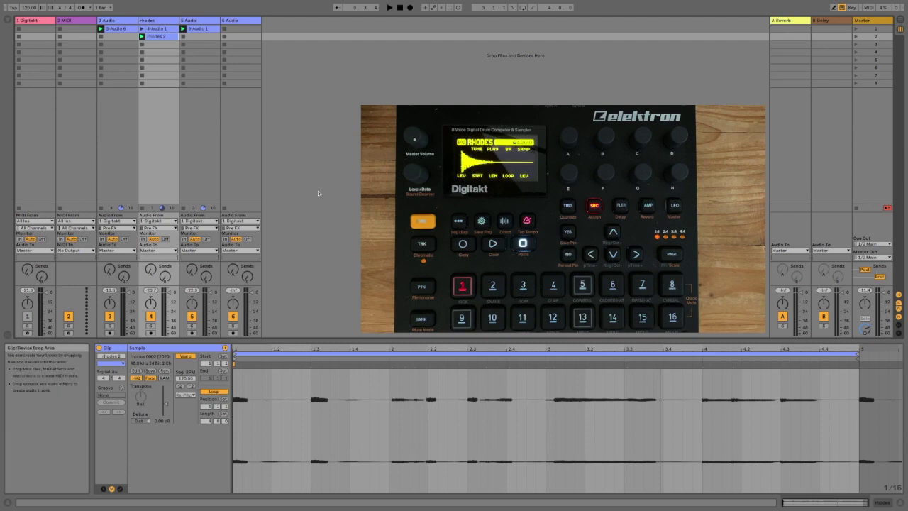
Step: Route track 6's input to Ext. In, channel 3/4 Mackie ALT, and arm the track
left_click(240, 128)
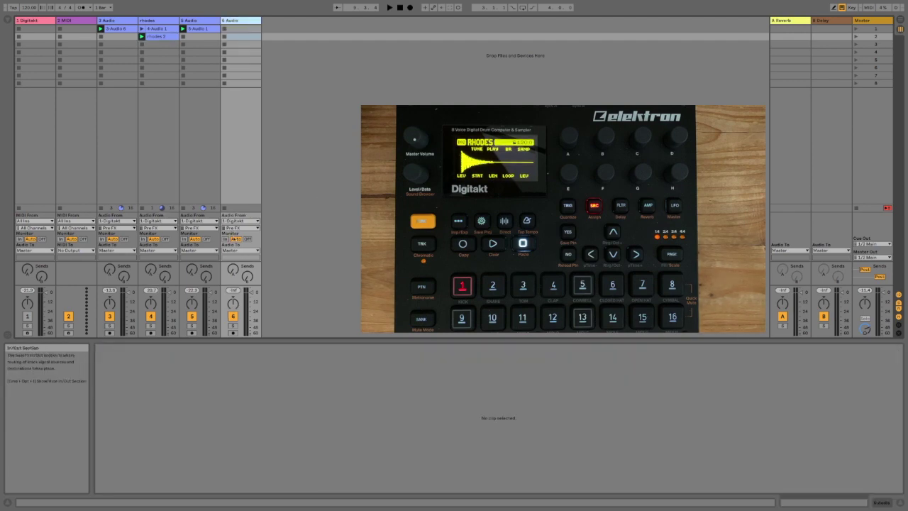
left_click(239, 221)
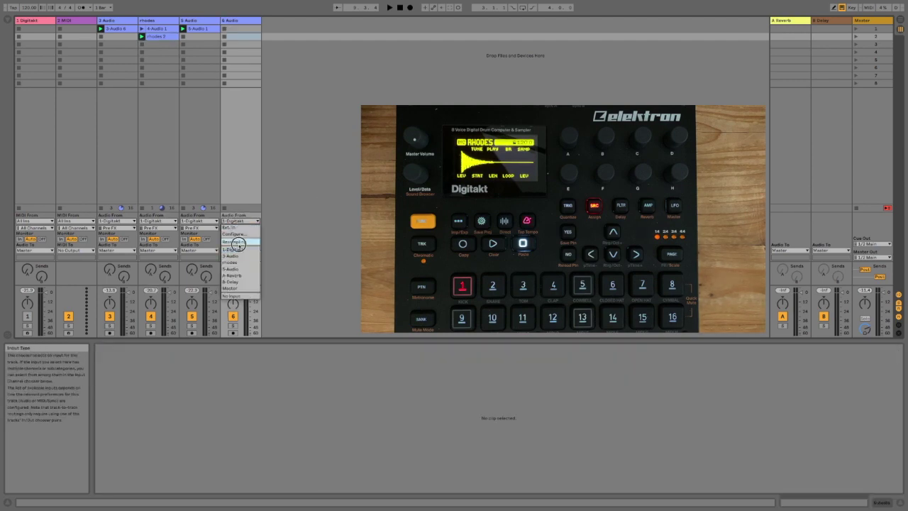
left_click(238, 228)
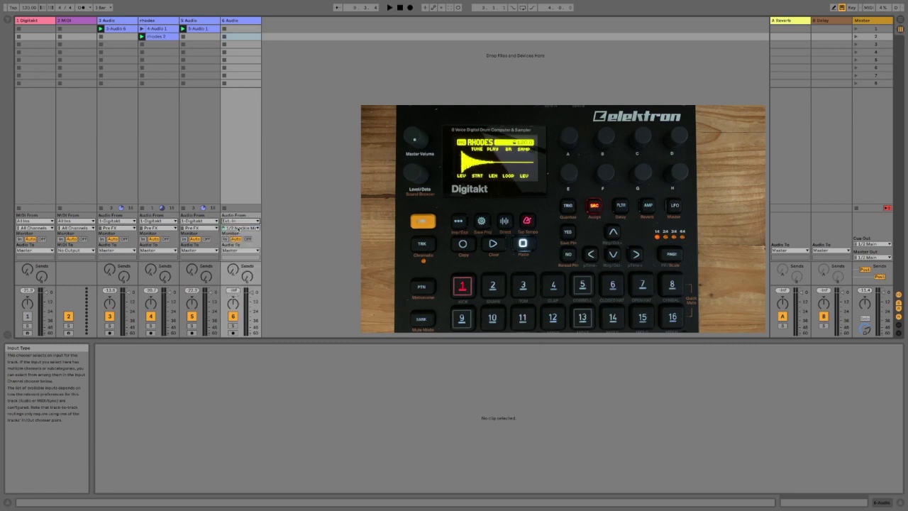
left_click(239, 227)
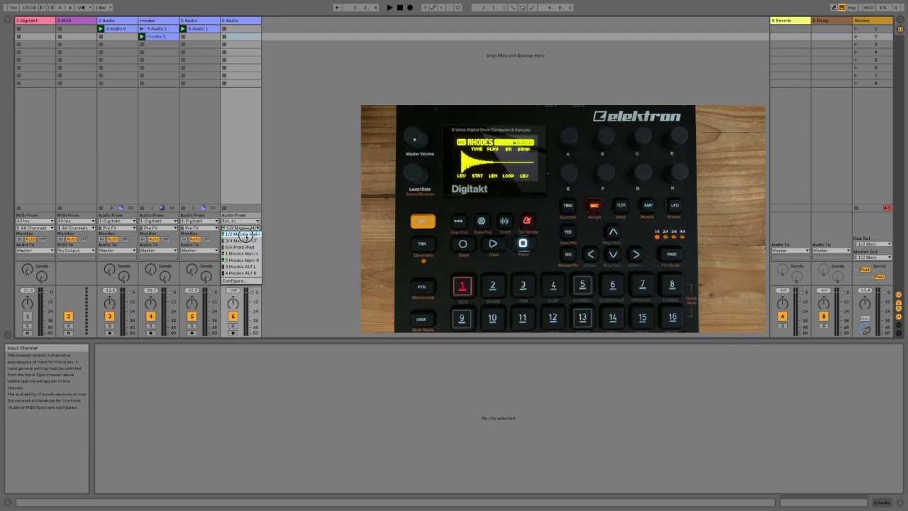
left_click(243, 241)
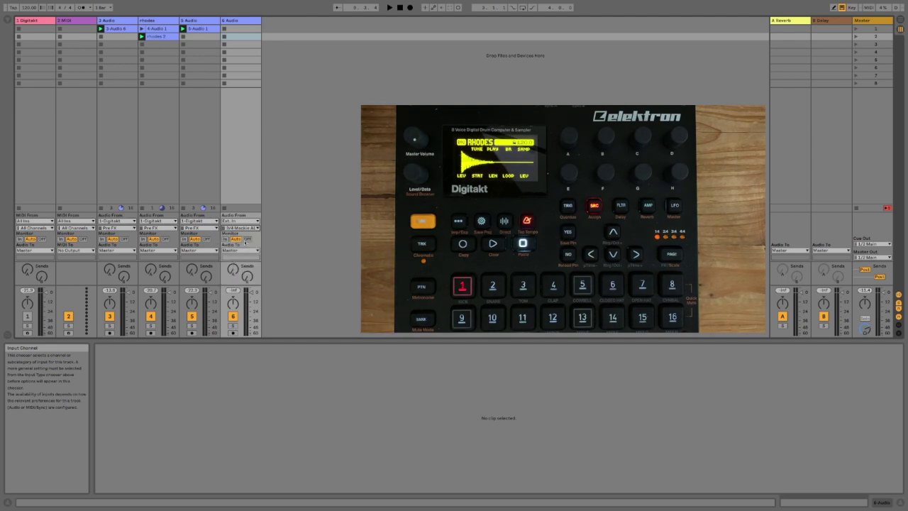
key("Up")
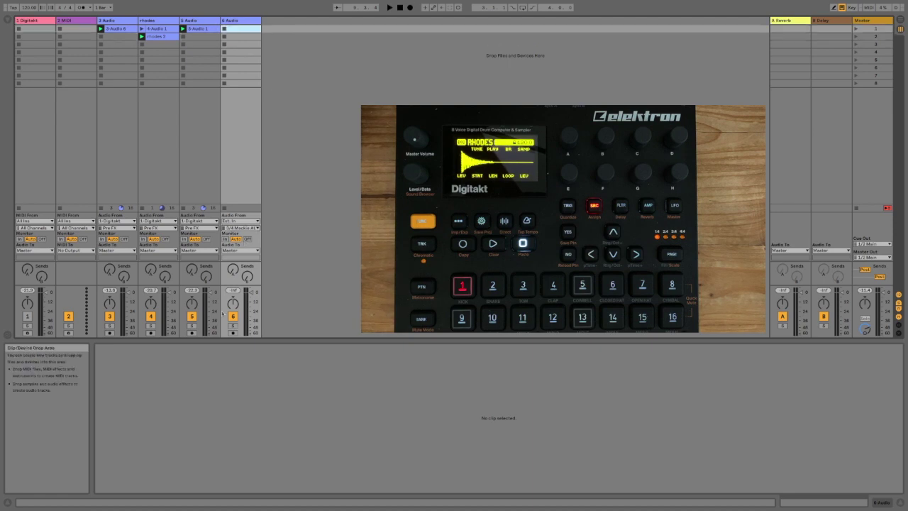
left_click(233, 332)
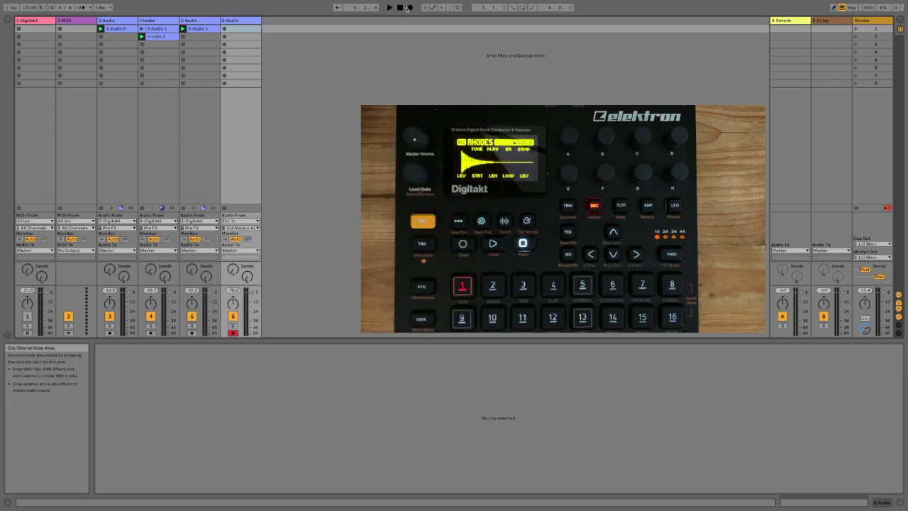
Step: Record the analog input into track 6's first slot, then play back and select 6-Audio 1
left_click(225, 29)
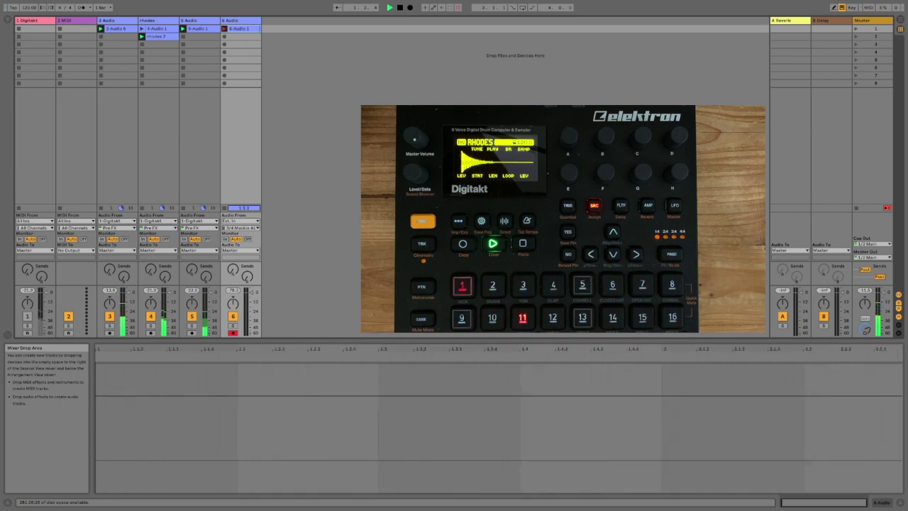
left_click(399, 10)
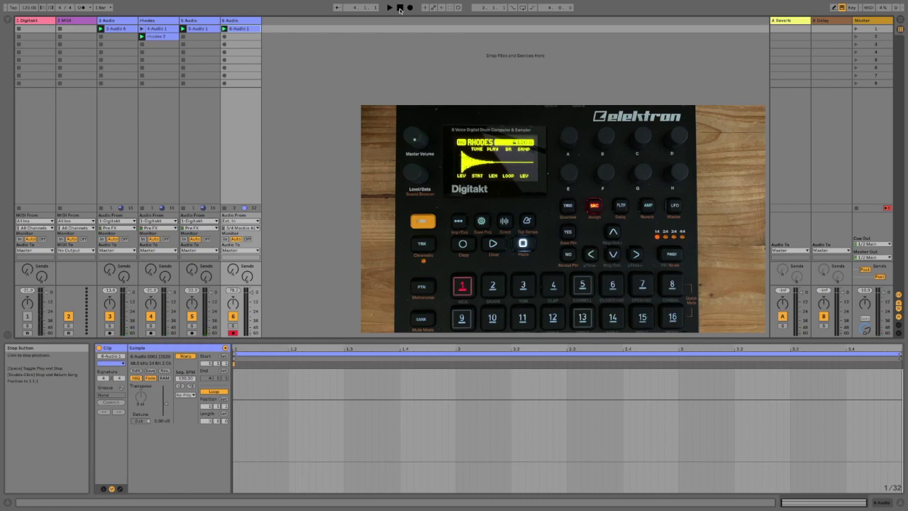
left_click(224, 29)
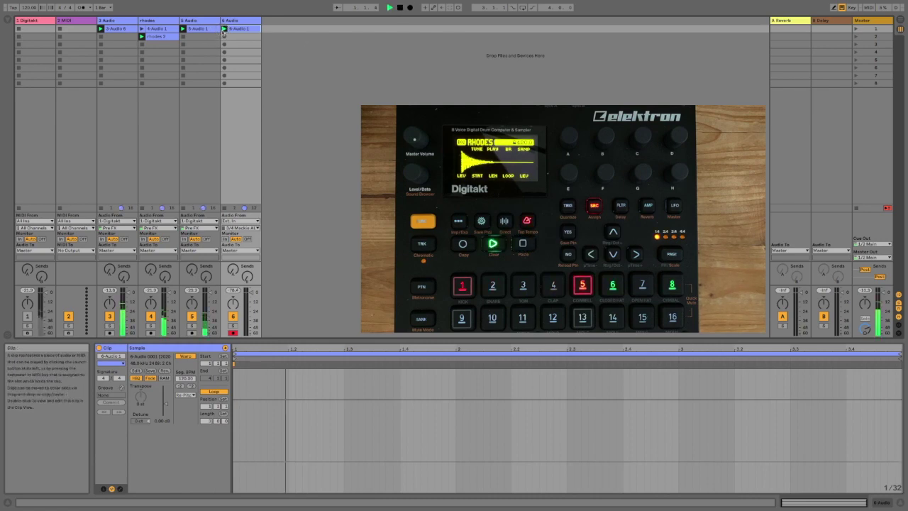
left_click(243, 29)
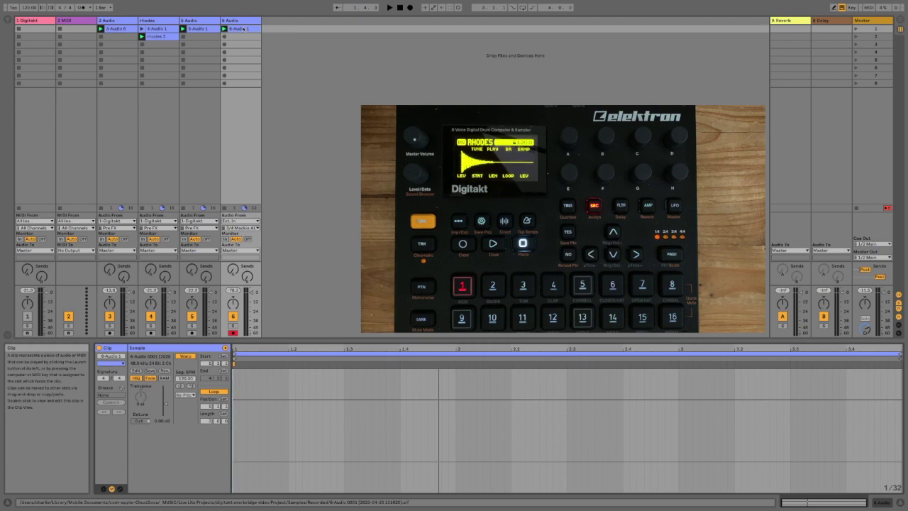
left_click(224, 39)
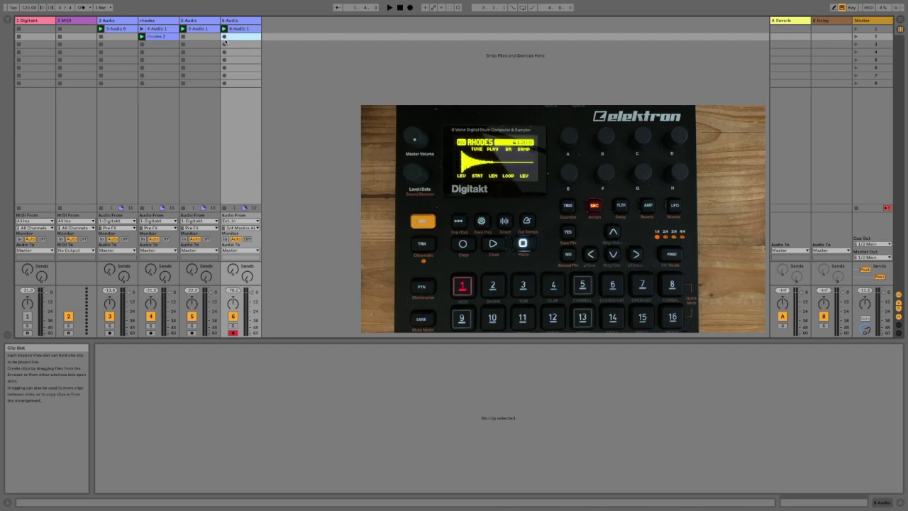
Step: Record the analog input into track 6's second slot, stopping to finish 6-Audio 2
left_click(224, 37)
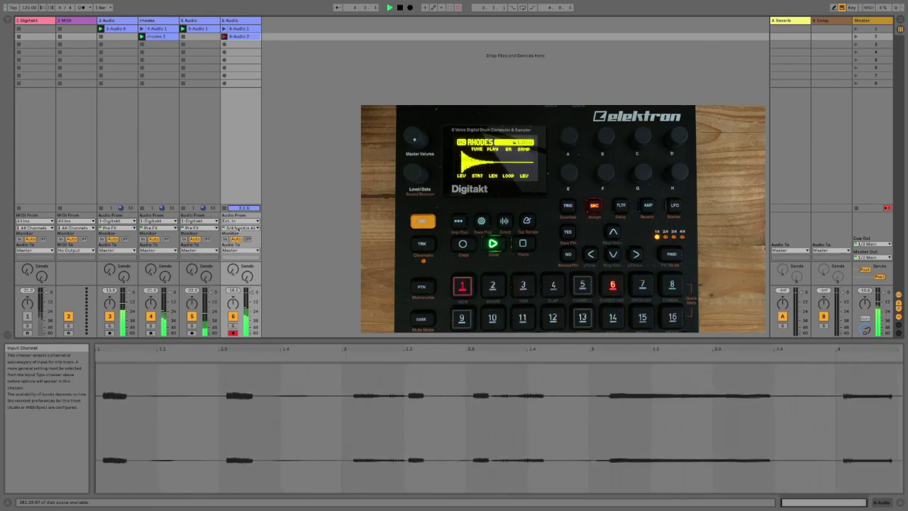
left_click(400, 7)
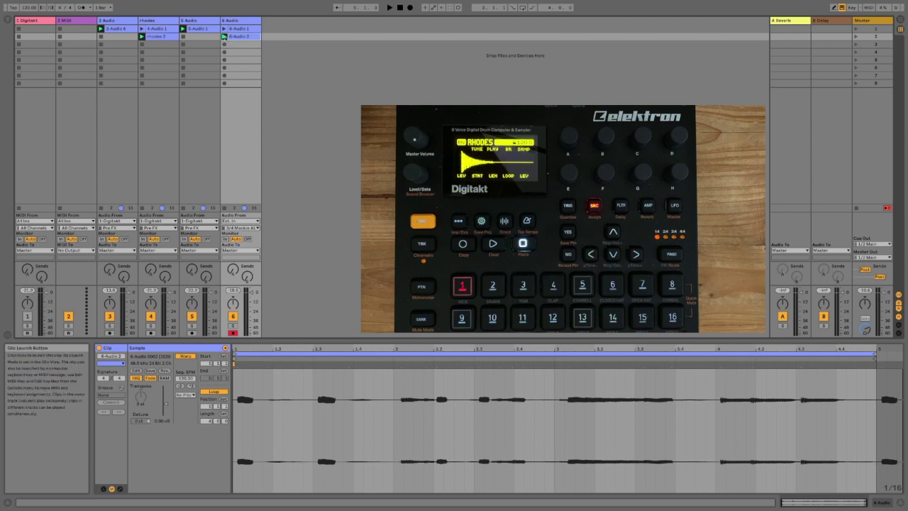
left_click(224, 36)
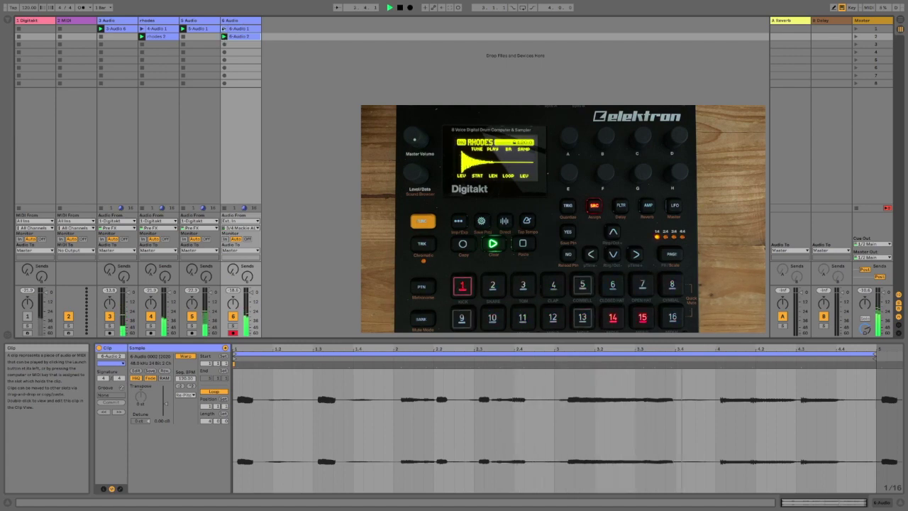
left_click(224, 28)
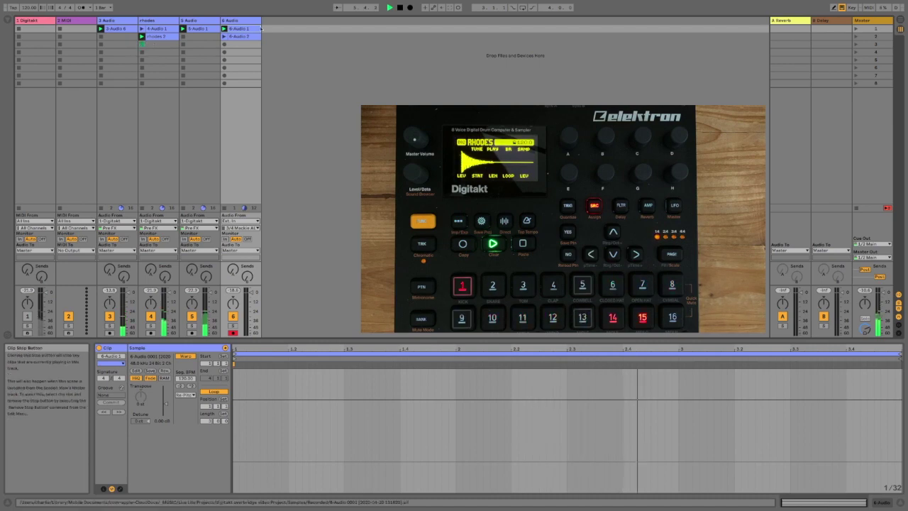
left_click(224, 36)
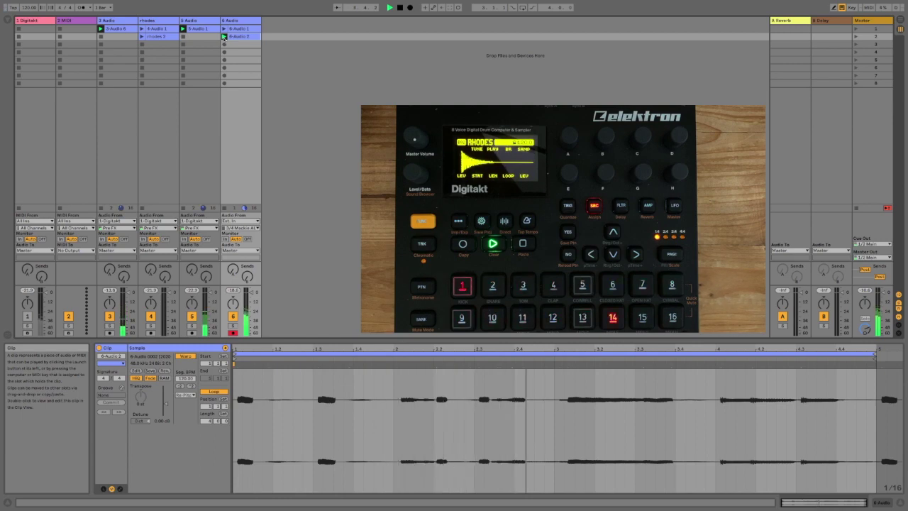
left_click(142, 36)
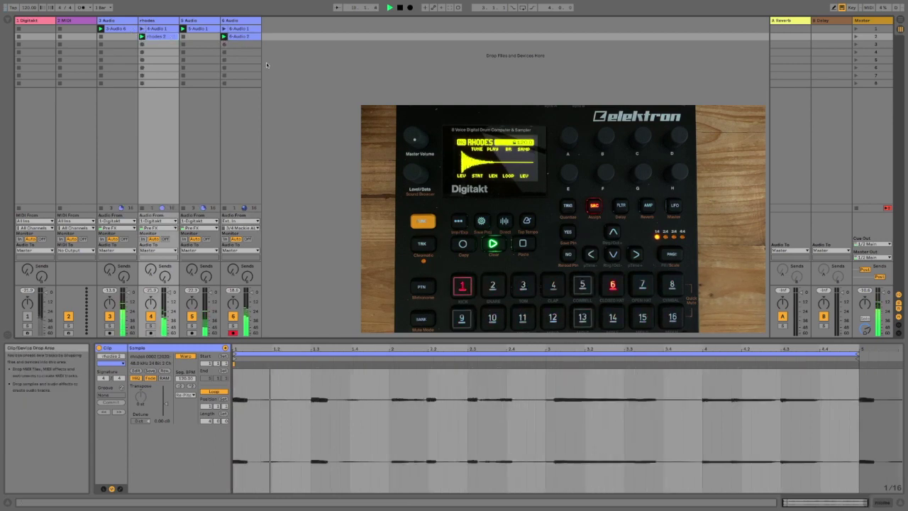
left_click(223, 212)
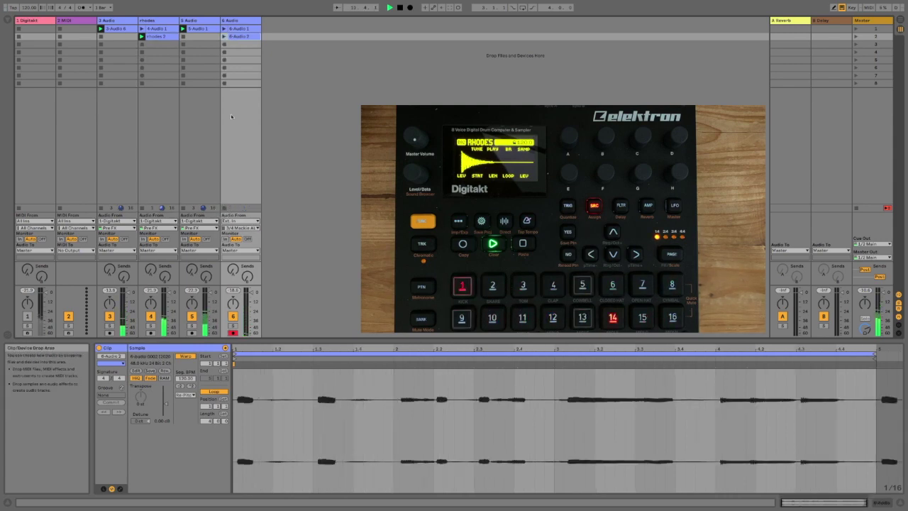
left_click(399, 8)
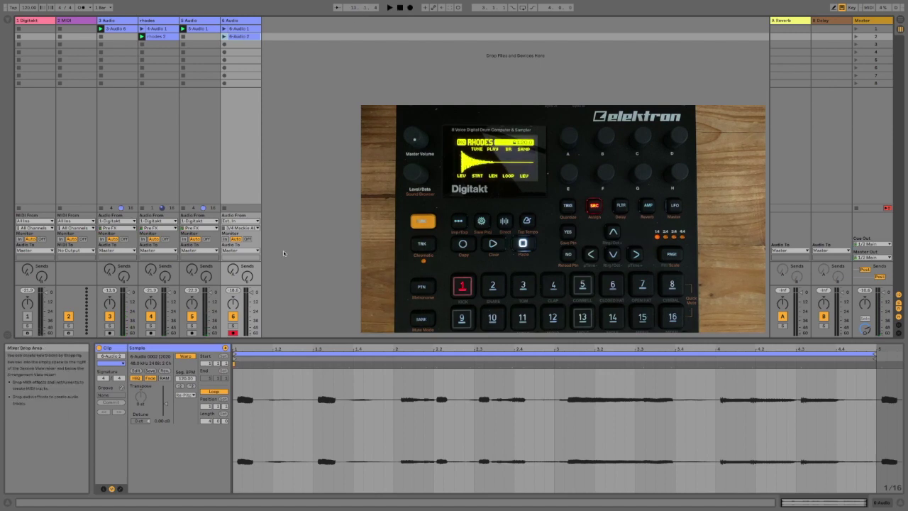
left_click(158, 37)
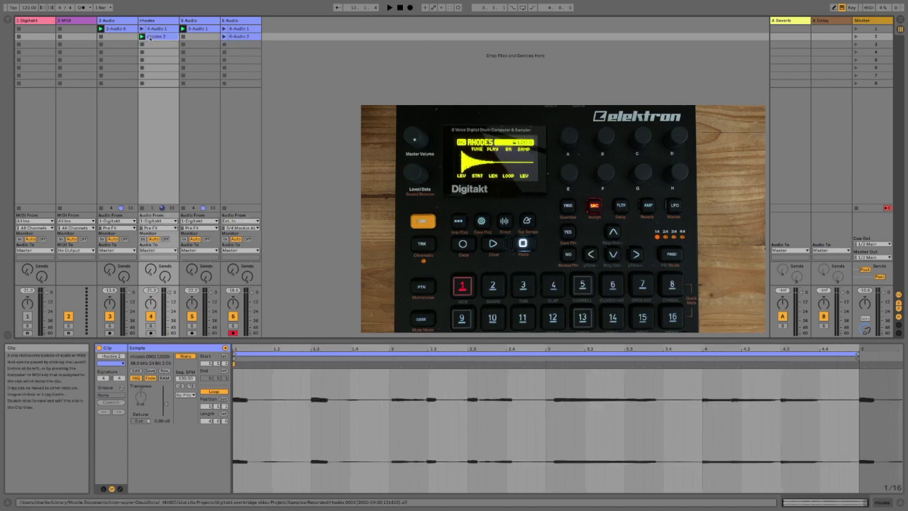
left_click(235, 380)
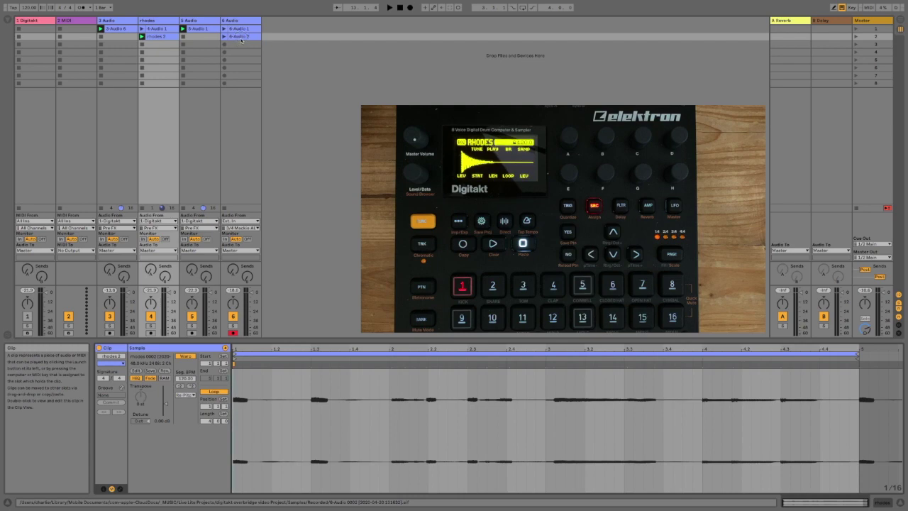
left_click(242, 36)
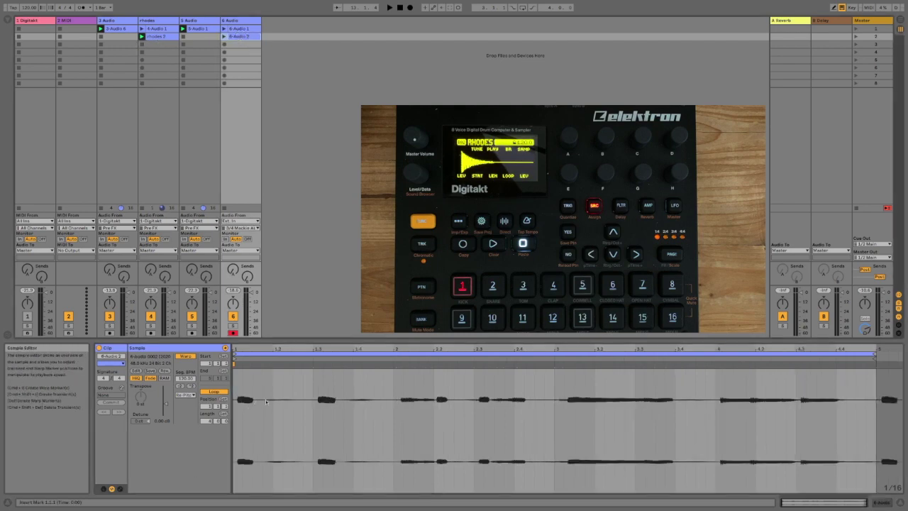